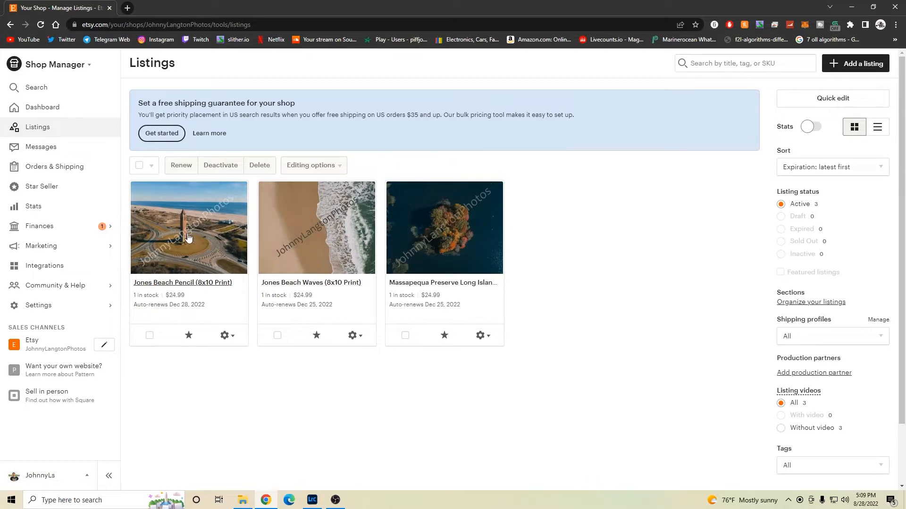
Start a new Etsy listing and switch to Lightroom Classic to preview the skyscraper photo full screen.
left_click(857, 66)
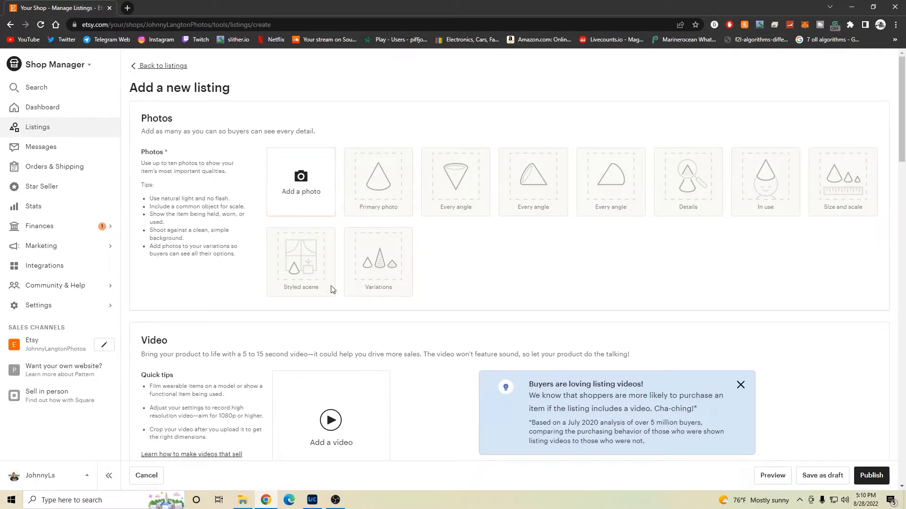
left_click(310, 501)
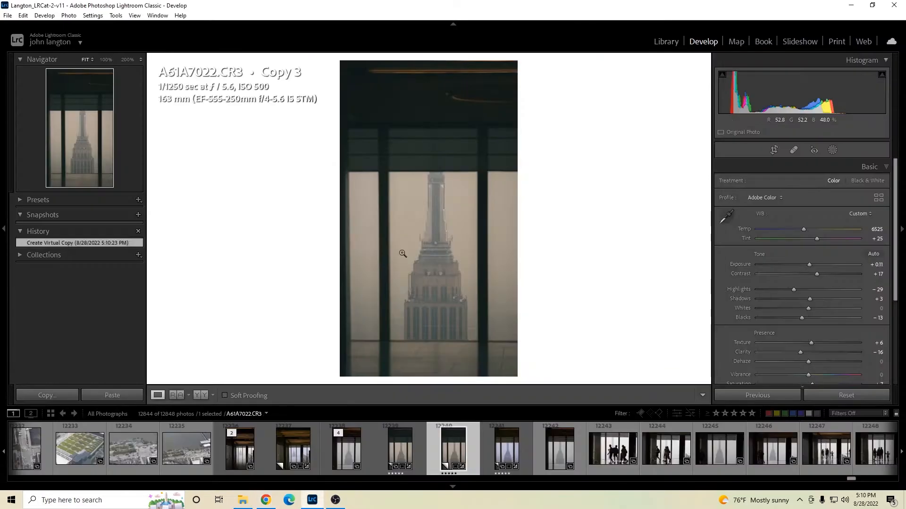
key("f")
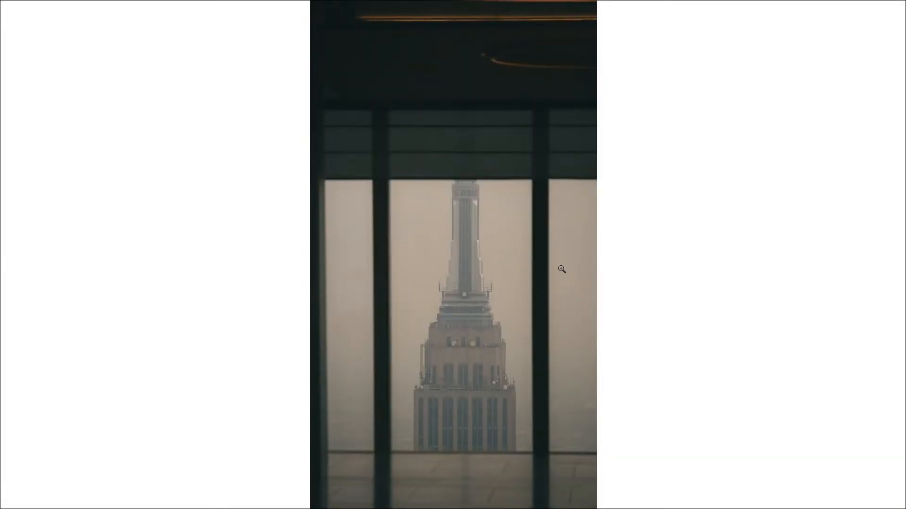
key("f")
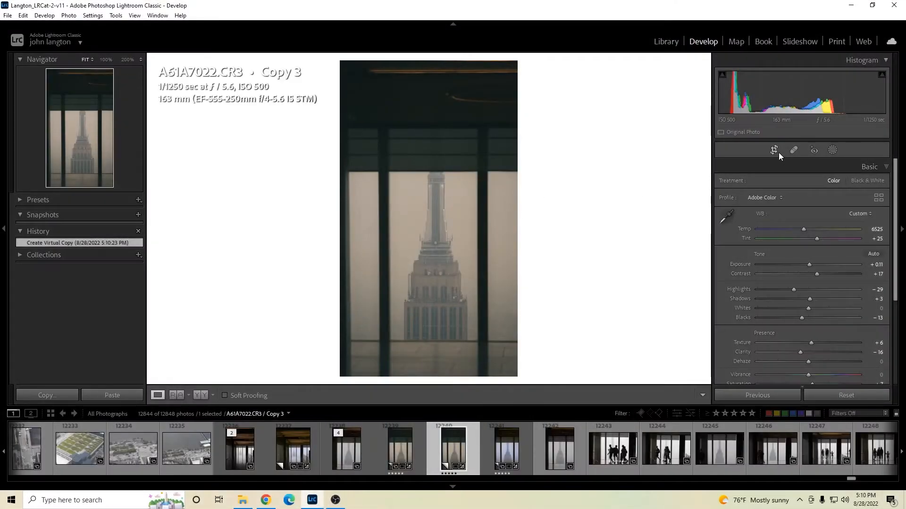
Crop the skyscraper photo to the 4 x 5 / 8 x 10 aspect ratio, framing the tower between the window bars, and preview it full screen.
left_click(777, 151)
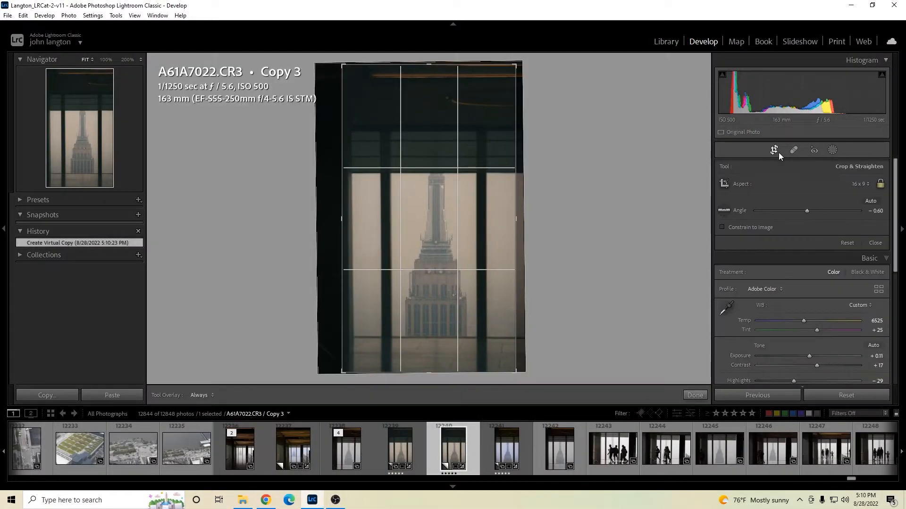
left_click(861, 185)
left_click(835, 241)
mouse_move(469, 236)
left_mouse_down()
mouse_move(463, 262)
mouse_move(457, 248)
left_mouse_up()
key("f")
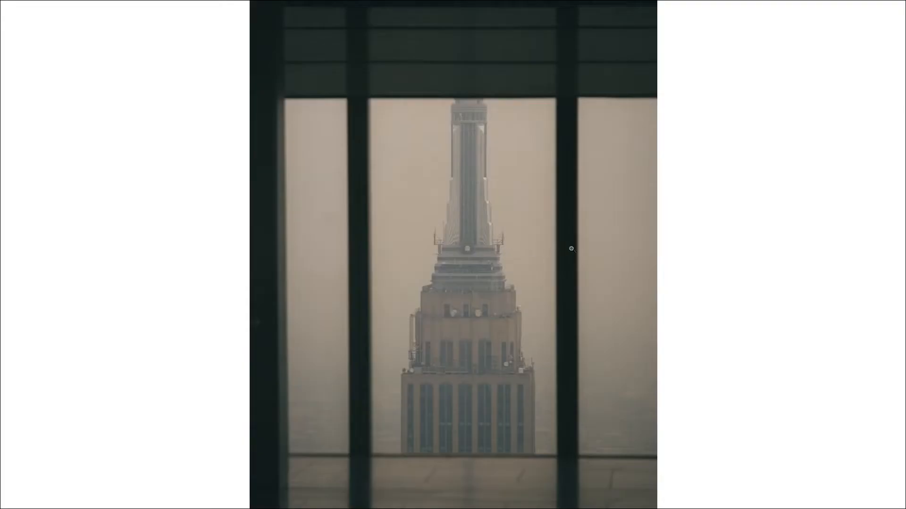
key("f")
Straighten the crop to an angle of -0.72, apply it and check the photo full screen.
left_click_drag(568, 248, 589, 277)
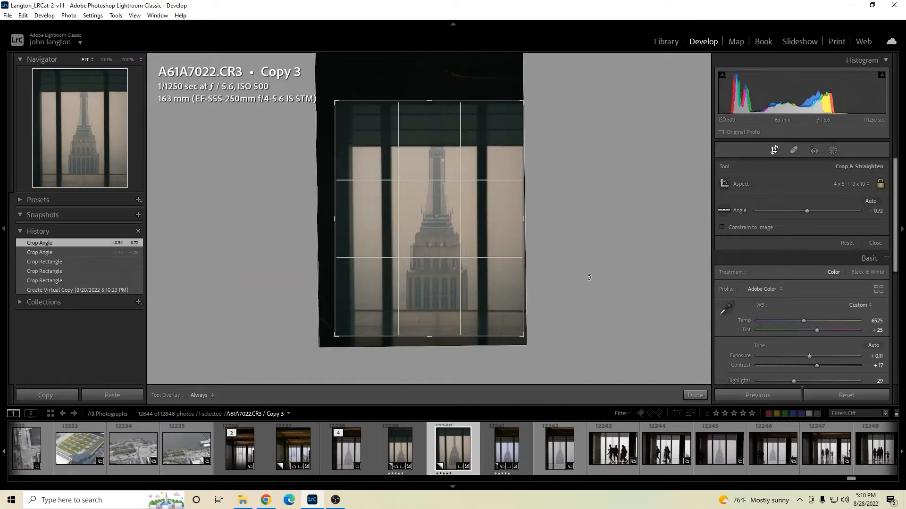
left_click(705, 393)
key("f")
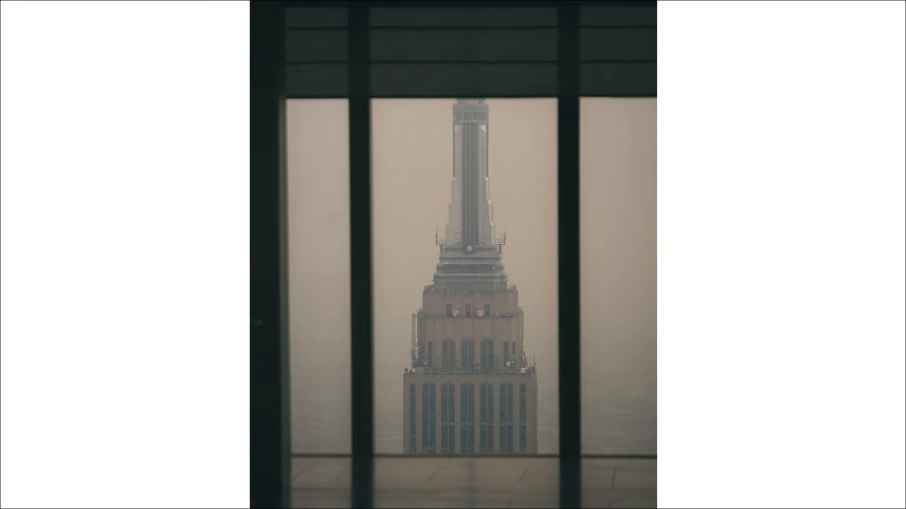
key("f")
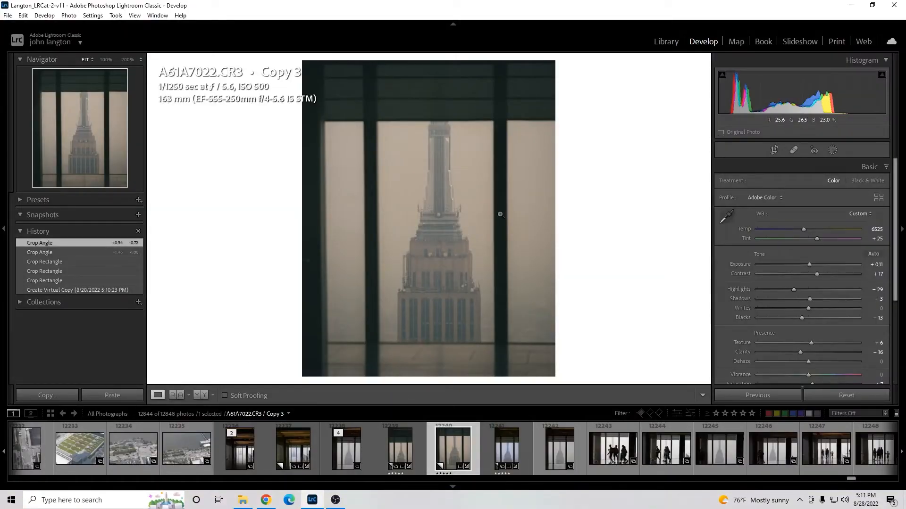
right_click(499, 215)
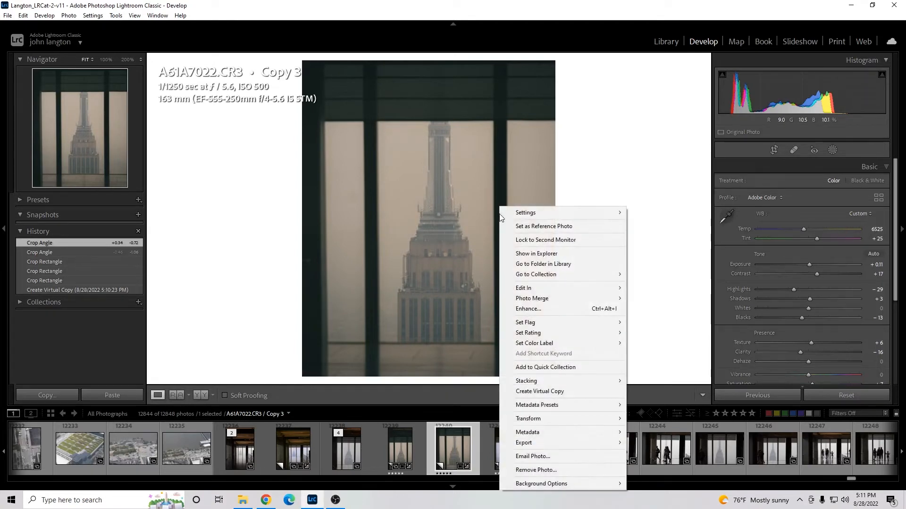
left_click(480, 219)
left_click(479, 220)
left_click(479, 220)
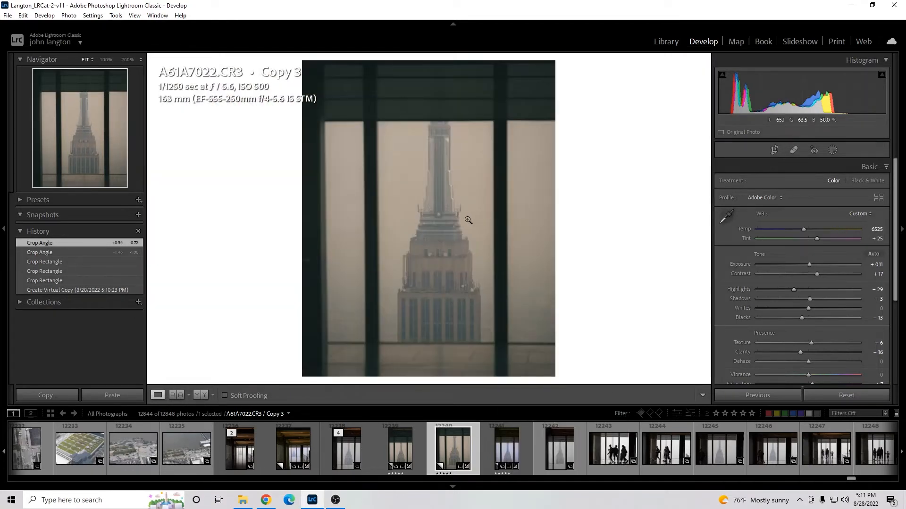
Open the cropped photo for editing in Adobe Photoshop 2022.
right_click(467, 208)
mouse_move(511, 289)
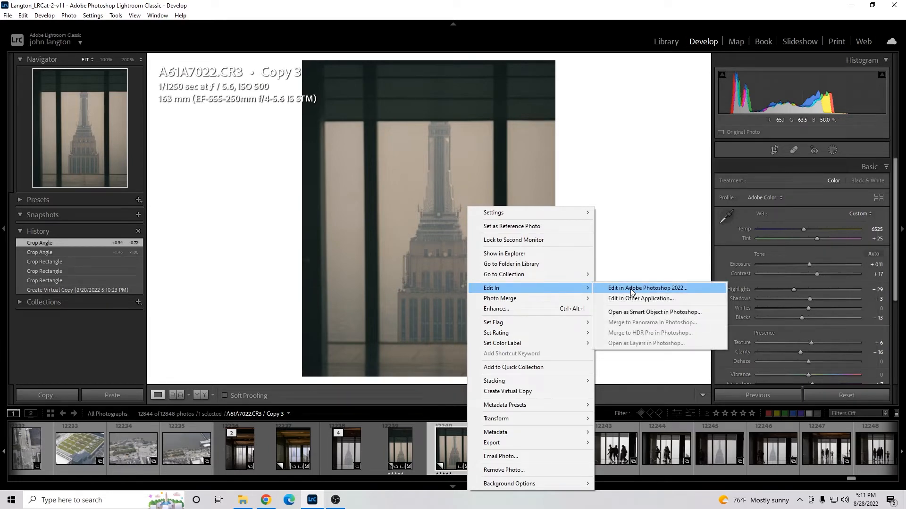
left_click(632, 290)
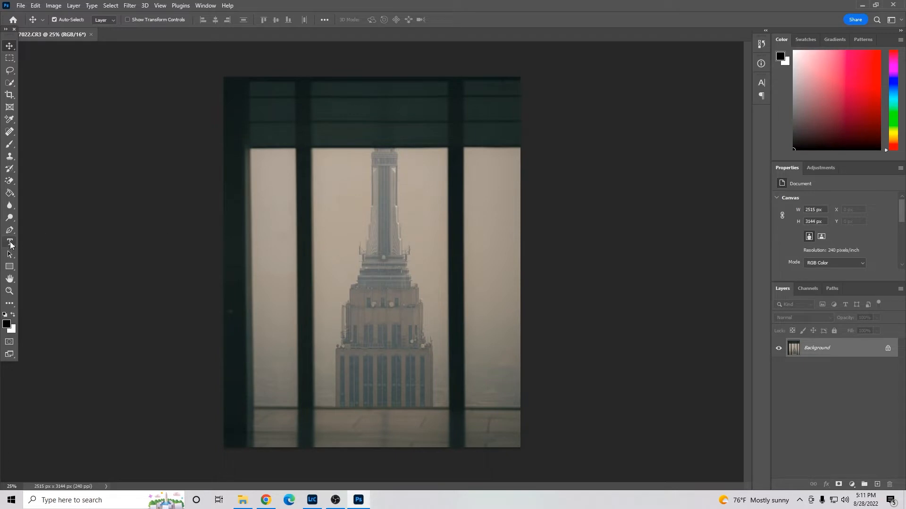
Add a horizontal text layer with the shop's name over the tower as a watermark.
key("t")
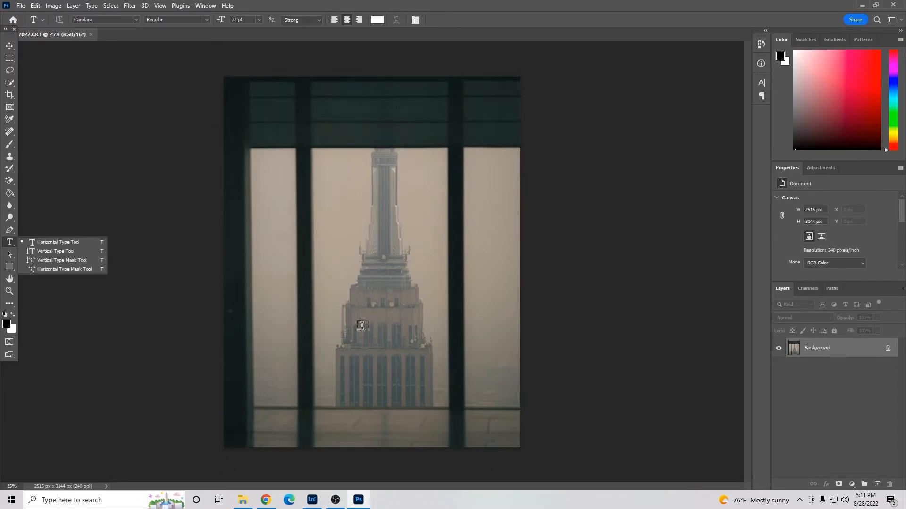
left_click(354, 334)
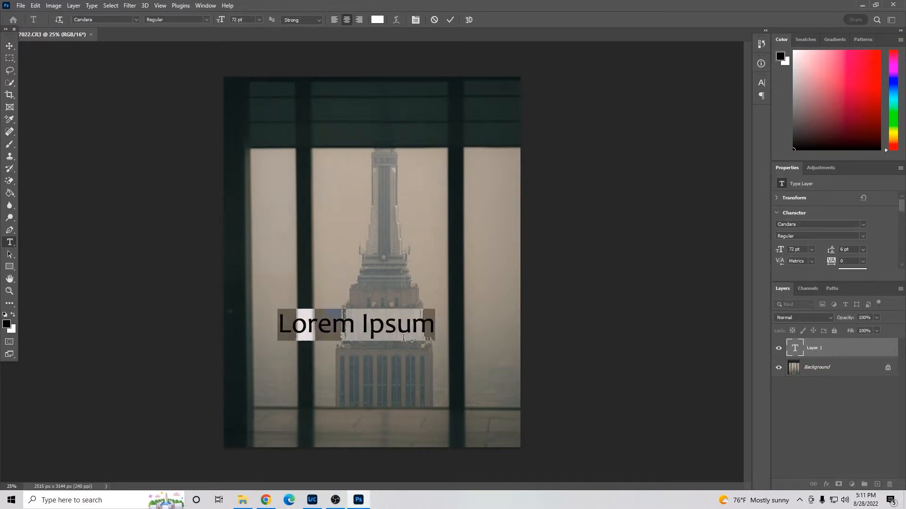
type("JohnnyLangton")
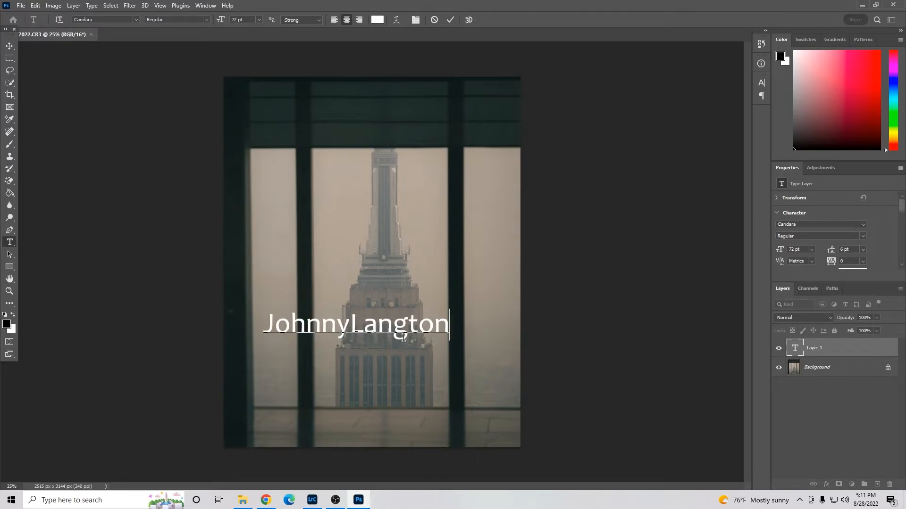
type("Photos")
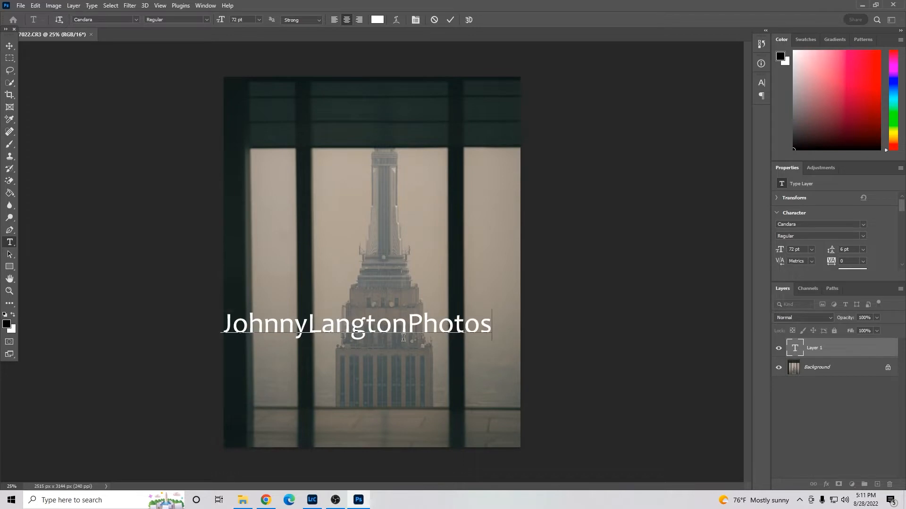
Transform the watermark text to about 137% scale and -45° rotation, placed diagonally across the photo.
left_click(9, 47)
key("ctrl+t")
left_click_drag(503, 310, 486, 197)
left_click_drag(440, 219, 459, 98)
left_click_drag(470, 204, 456, 196)
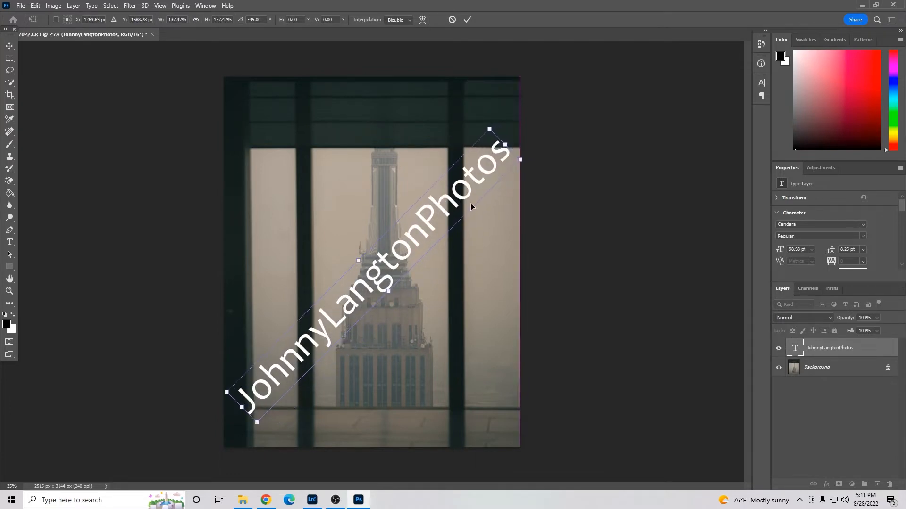
key("Return")
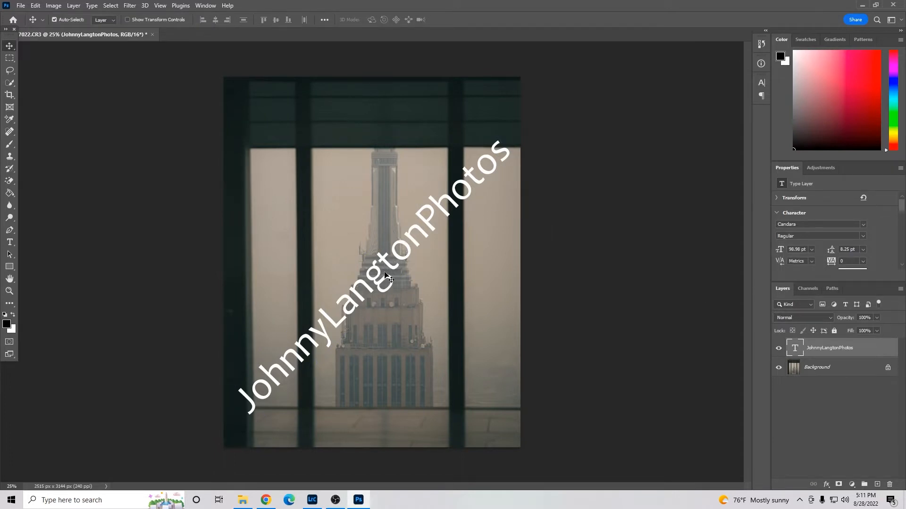
Lower the watermark text layer's opacity to 35%.
left_click(877, 317)
left_click_drag(858, 332, 856, 332)
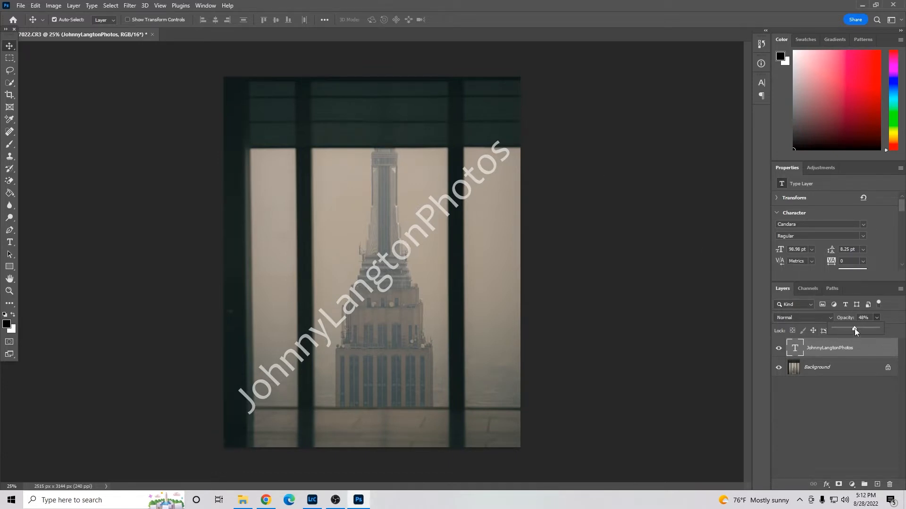
left_click_drag(853, 331, 851, 331)
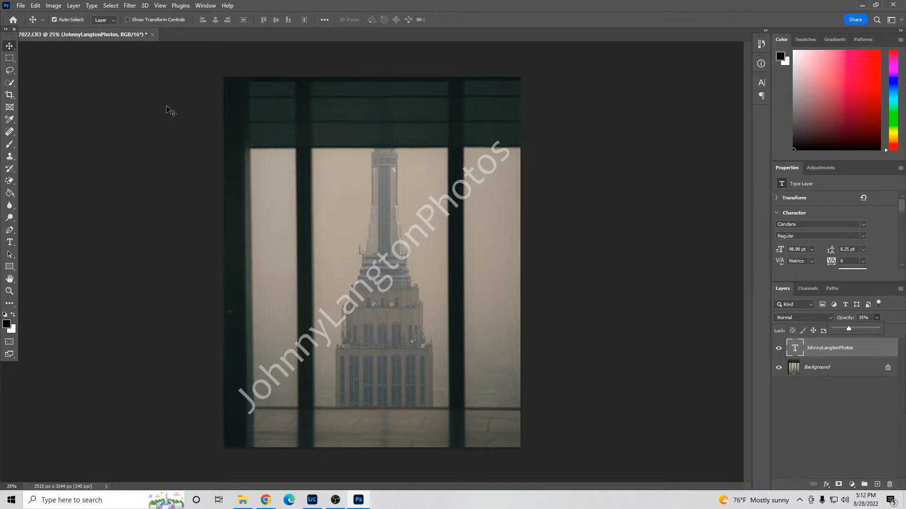
Save the watermarked photo and switch back to Lightroom Classic.
left_click(21, 7)
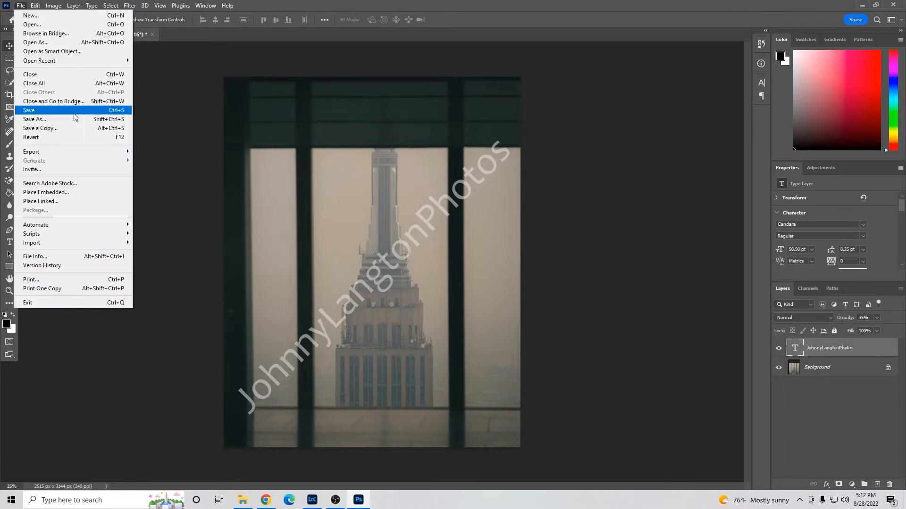
left_click(61, 115)
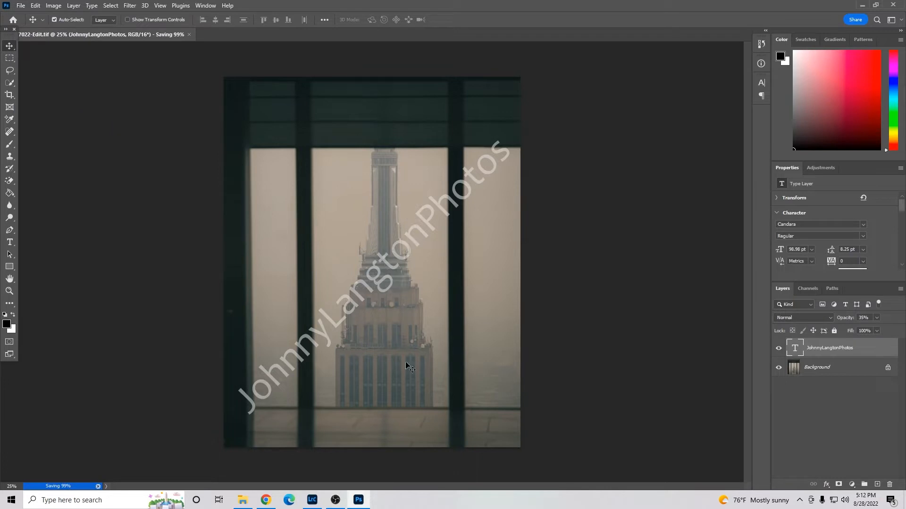
left_click(317, 503)
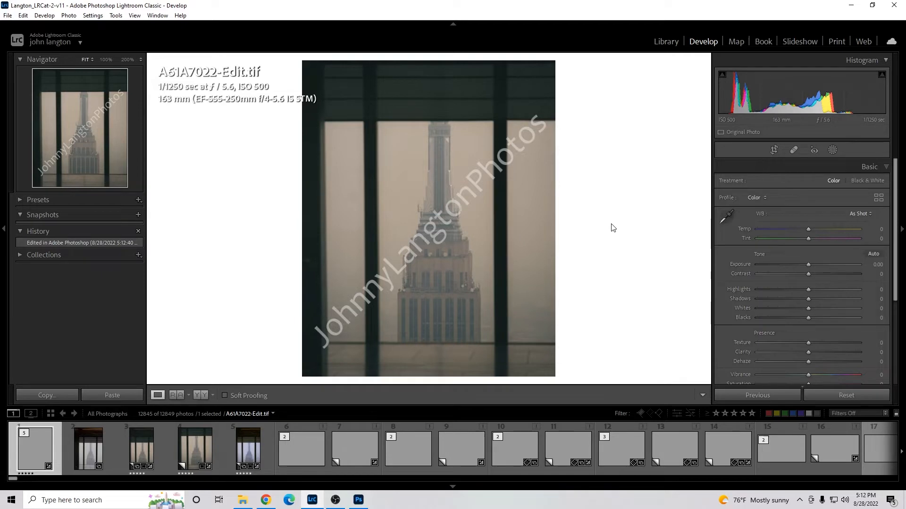
Set up an export of the watermarked photo with the Full Resolution preset and review its sizing, metadata and watermarking settings.
left_click(8, 17)
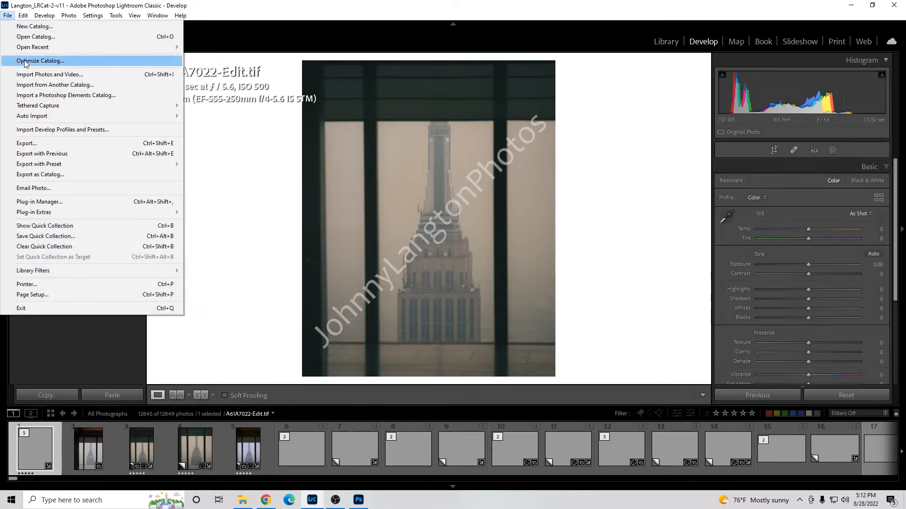
left_click(40, 144)
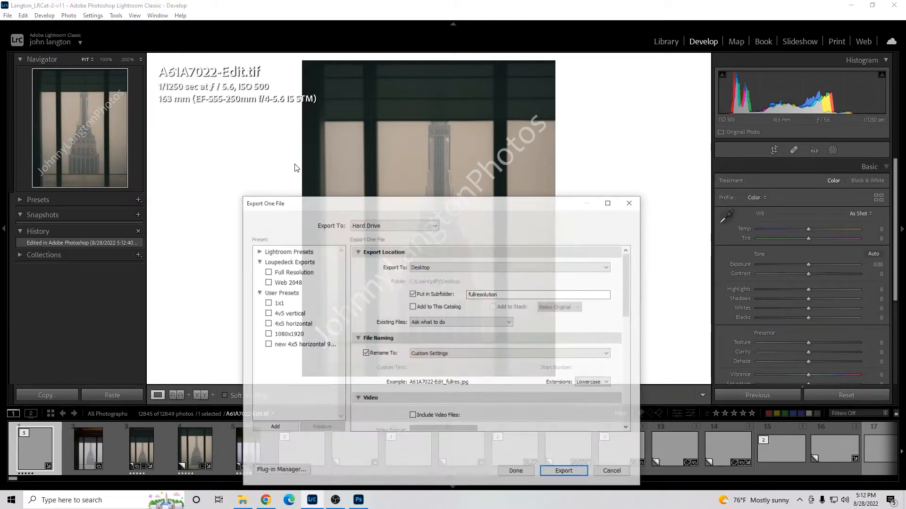
left_click(300, 274)
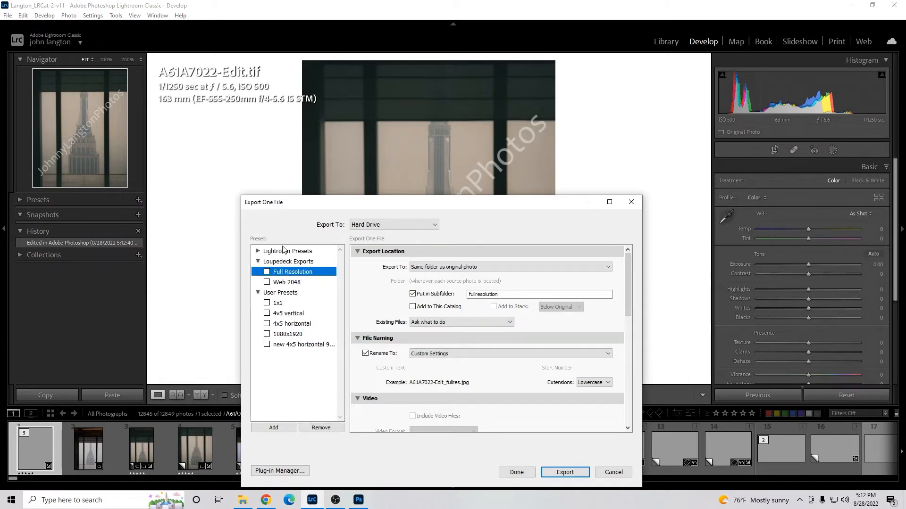
left_click(258, 251)
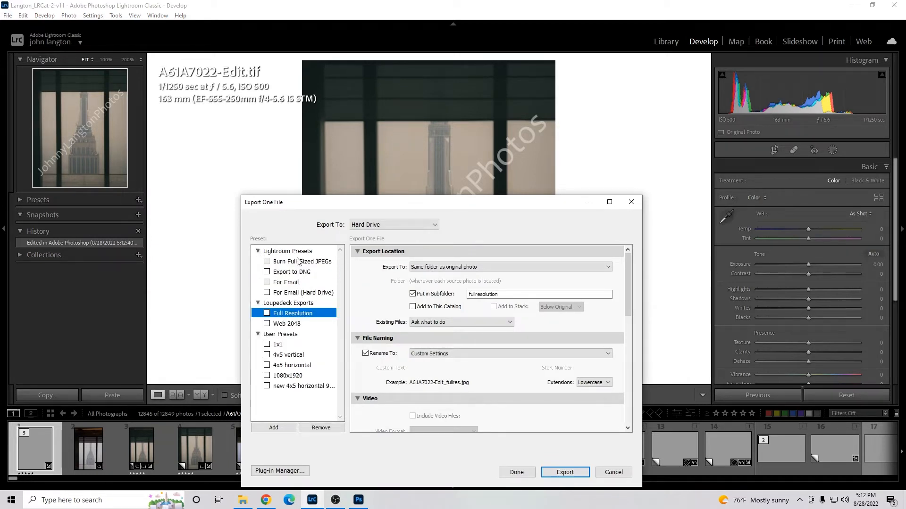
left_click(257, 251)
scroll(479, 340, "down", 5)
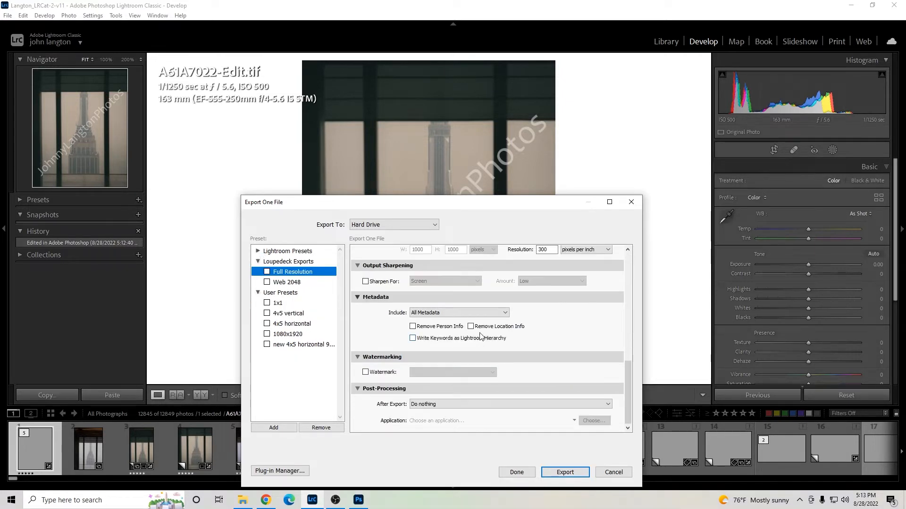
scroll(555, 262, "up", 5)
scroll(554, 302, "down", 3)
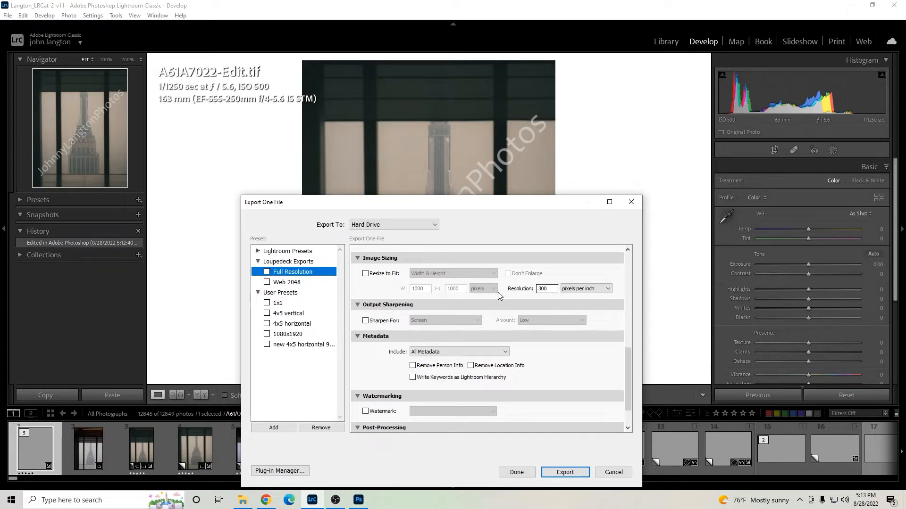
scroll(519, 295, "up", 6)
Turn off placing the export in a subfolder and choose a different export location.
left_click(412, 293)
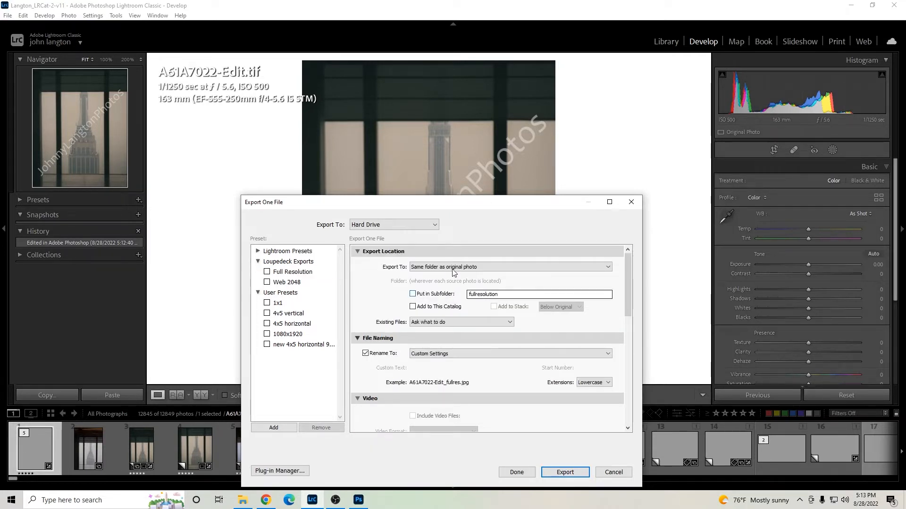
left_click(454, 267)
left_click(454, 313)
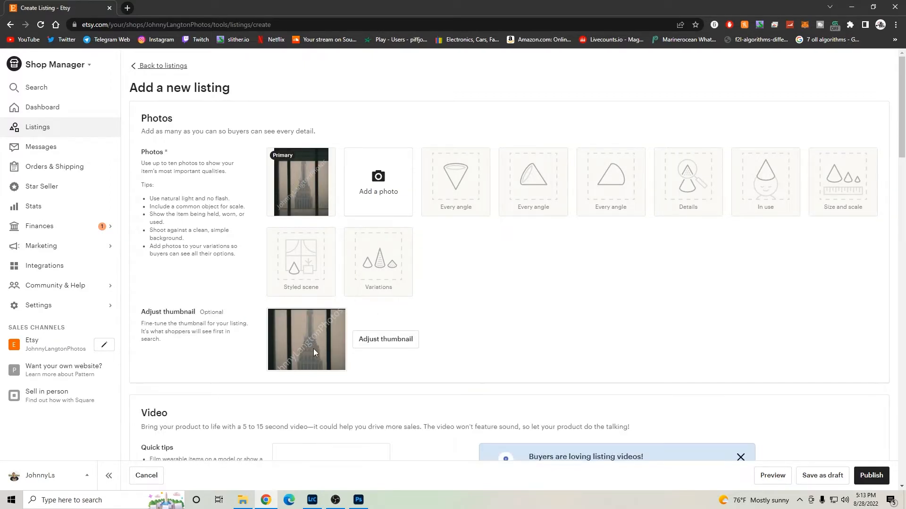
Open the thumbnail adjustment for the listing's primary photo and save it at the lowest zoom.
left_click(382, 345)
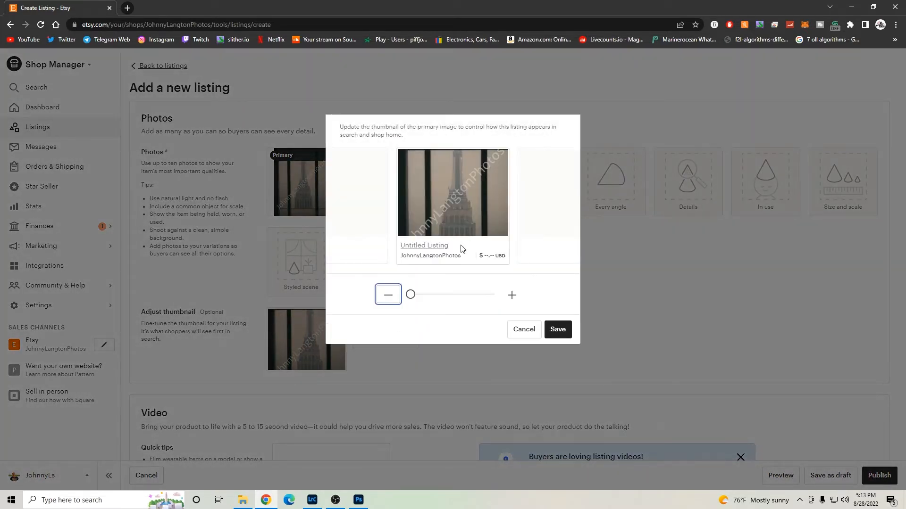
left_click(411, 296)
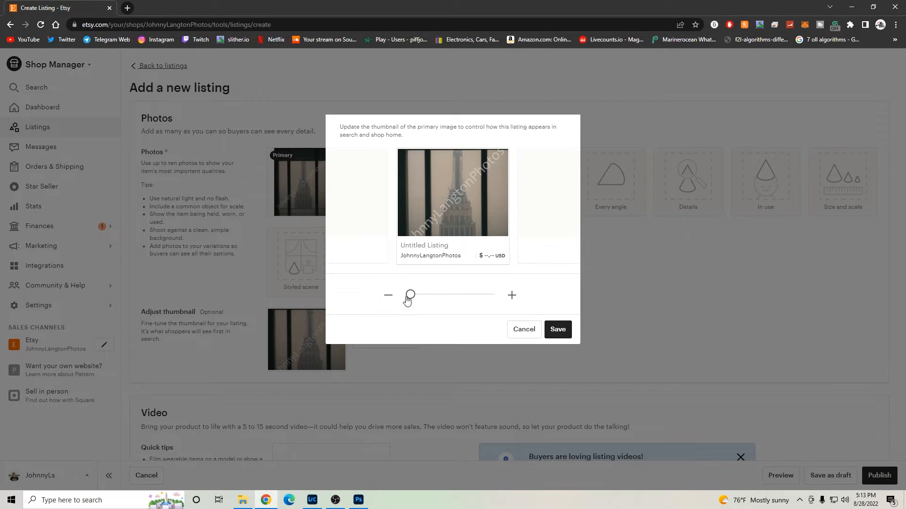
left_click(556, 329)
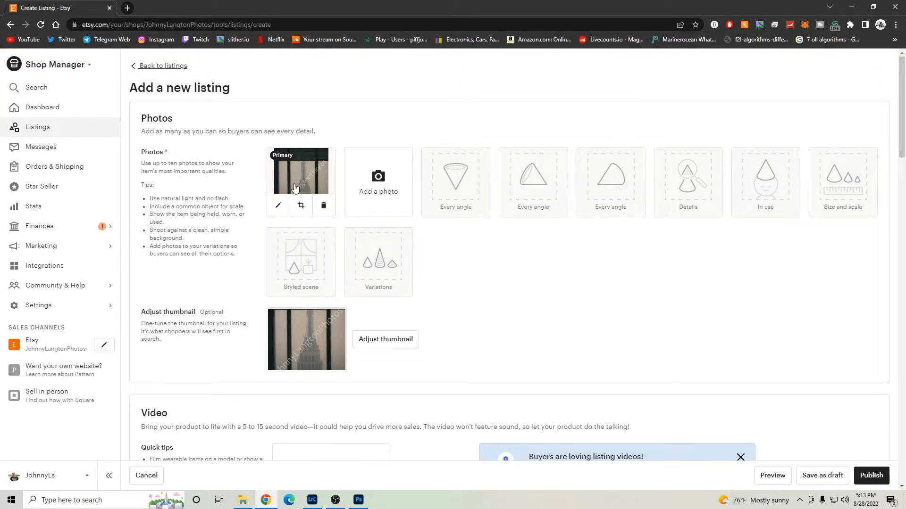
Dismiss the tip about listing videos in the Video section.
scroll(474, 299, "down", 3)
scroll(473, 300, "down", 2)
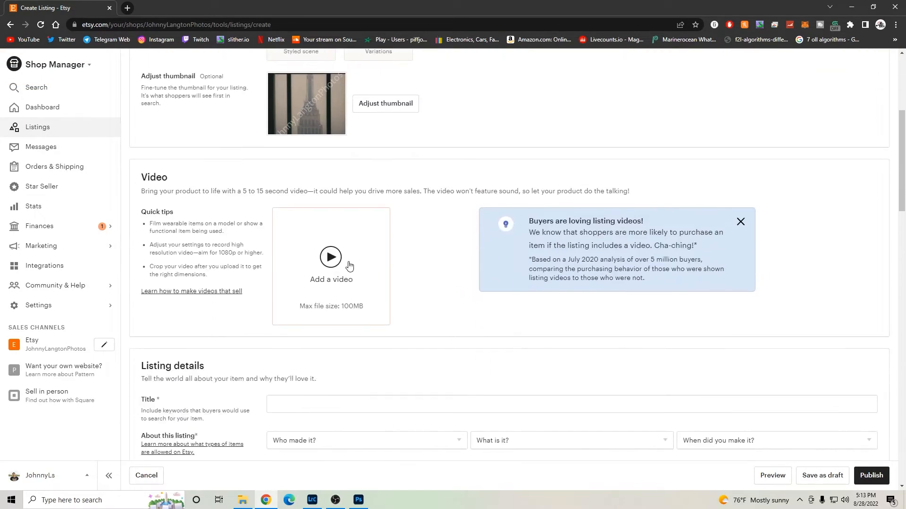
left_click(740, 221)
scroll(477, 299, "down", 4)
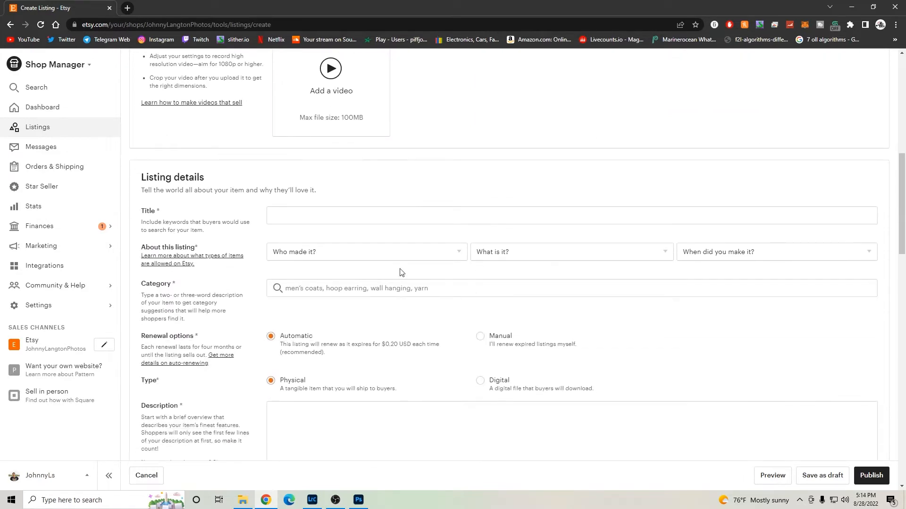
Enter "Empire State Building (8x10 Print)" as the listing title.
left_click(287, 214)
scroll(432, 336, "up", 6)
scroll(429, 331, "up", 3)
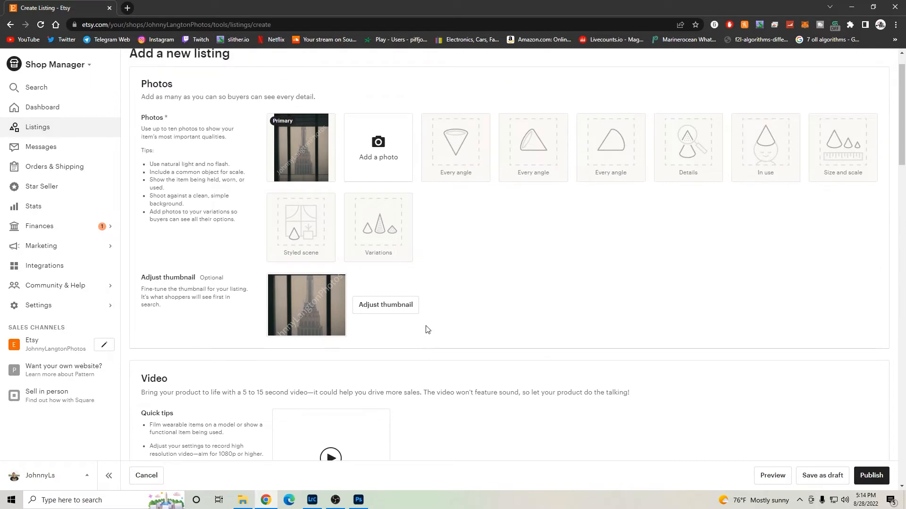
scroll(453, 318, "down", 4)
scroll(364, 350, "down", 3)
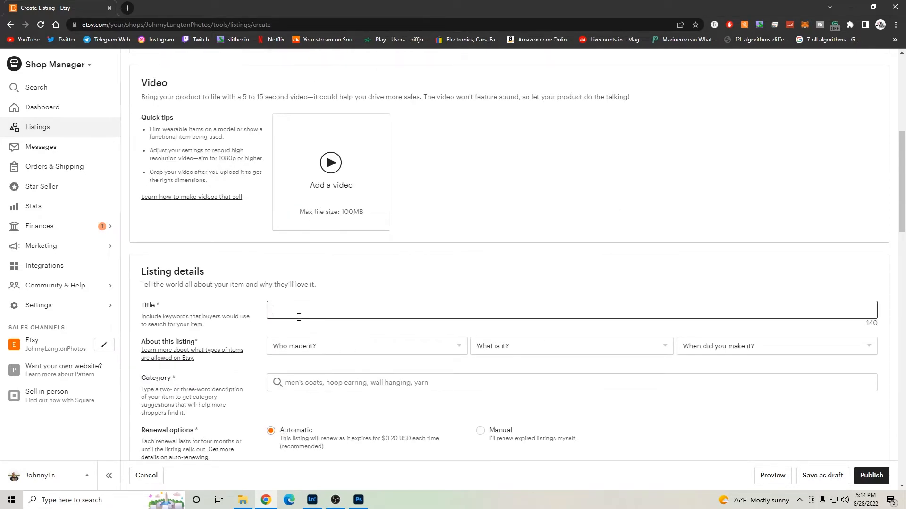
type("mpire Sta")
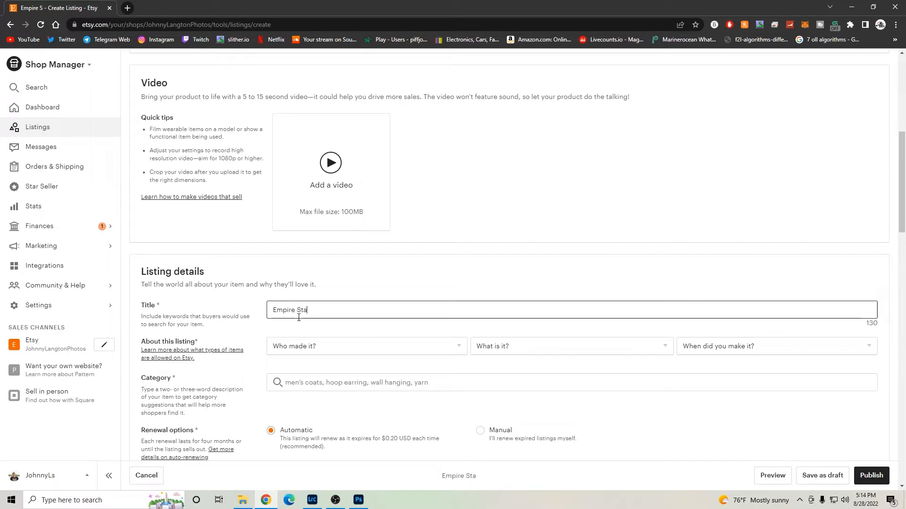
type("te Building")
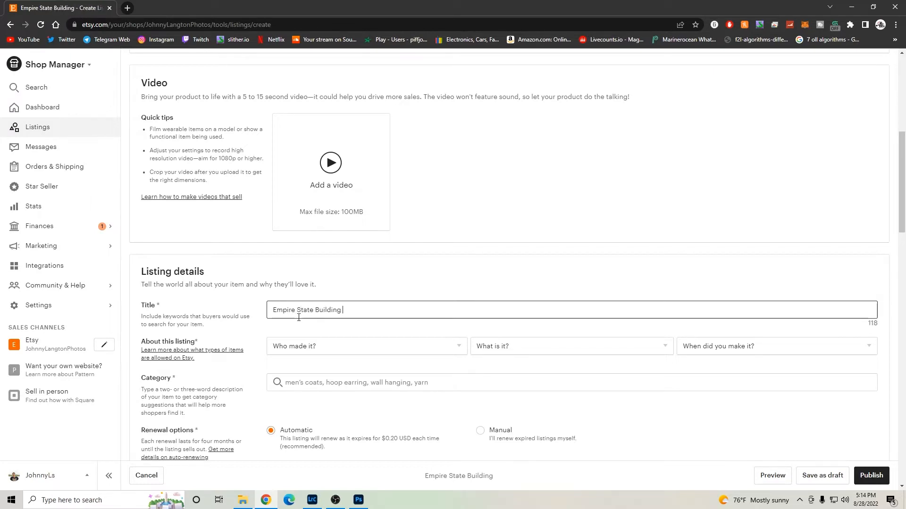
type(" (8x10")
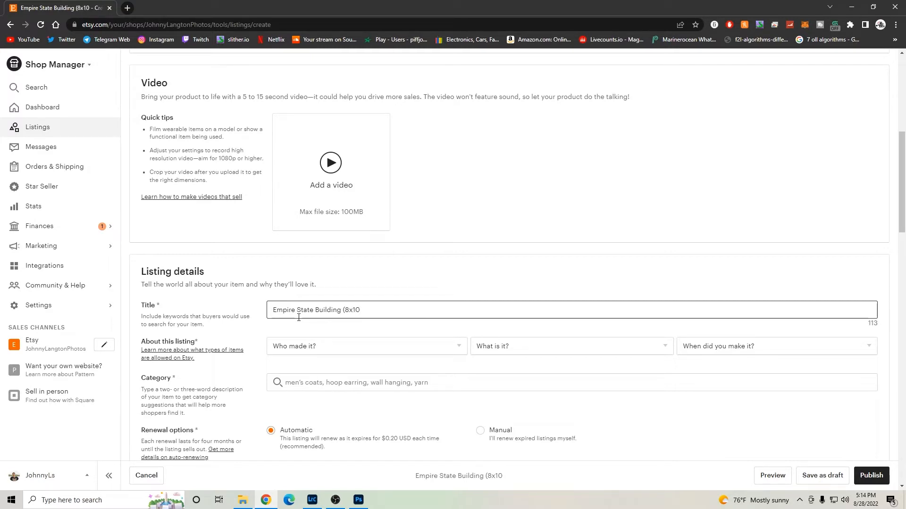
type(" Print")
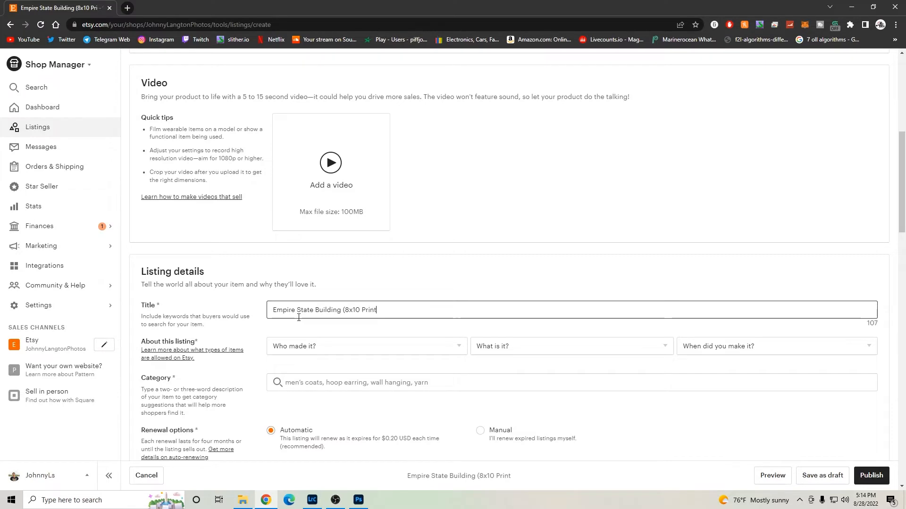
type(")")
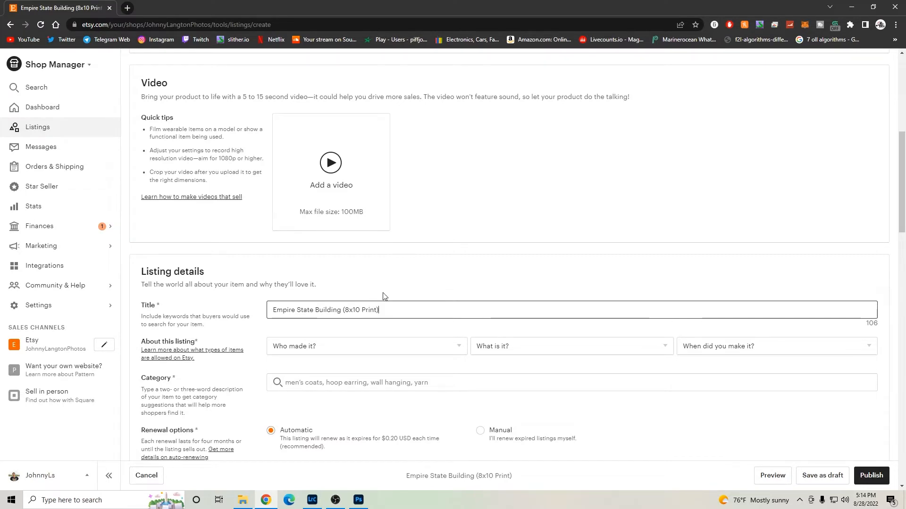
Fill in the About this listing details as I did, A finished product and Made To Order.
scroll(358, 307, "down", 2)
left_click(293, 257)
left_click(283, 282)
left_click(497, 261)
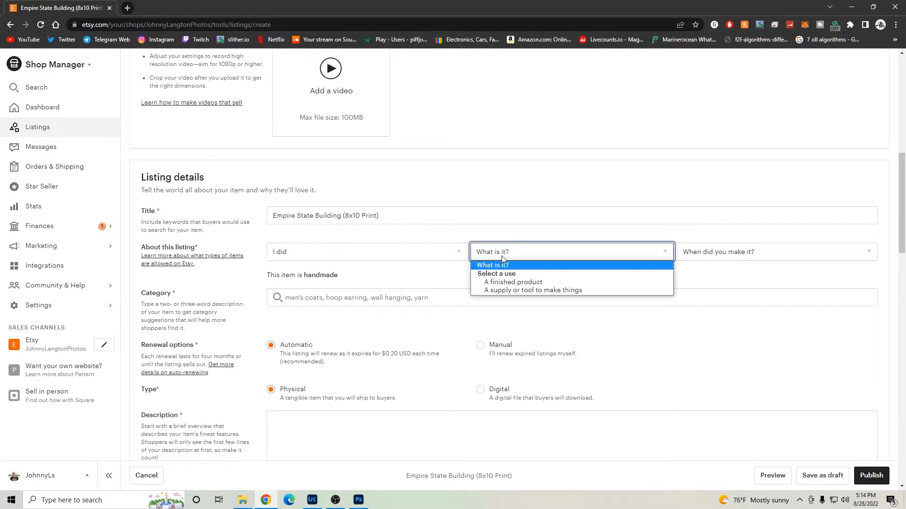
left_click(530, 283)
left_click(723, 255)
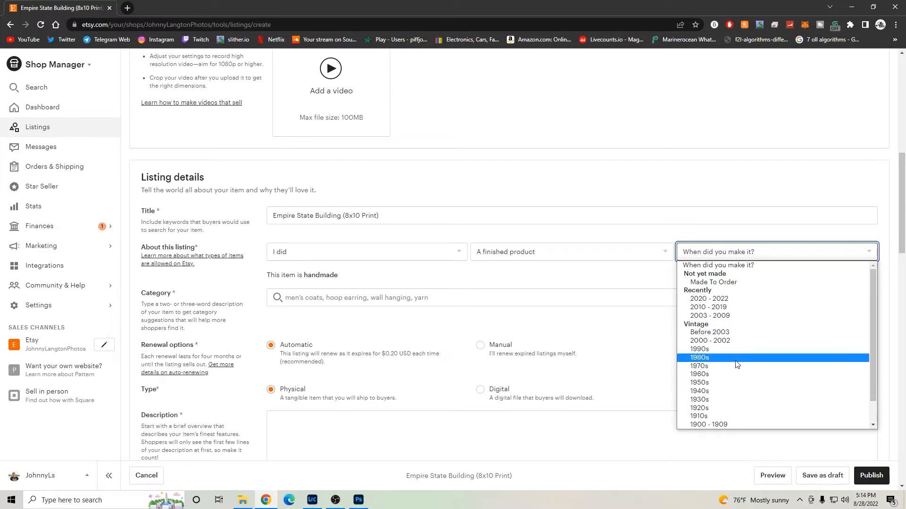
left_click(741, 283)
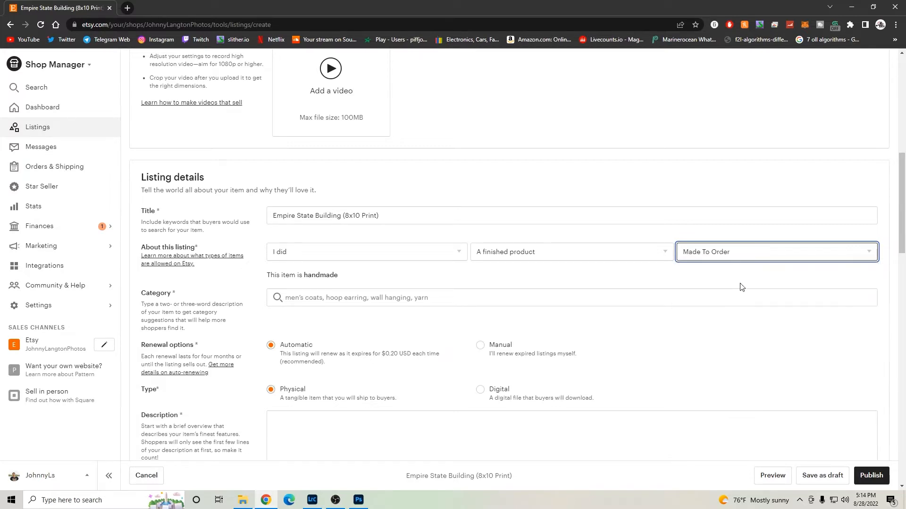
left_click(692, 271)
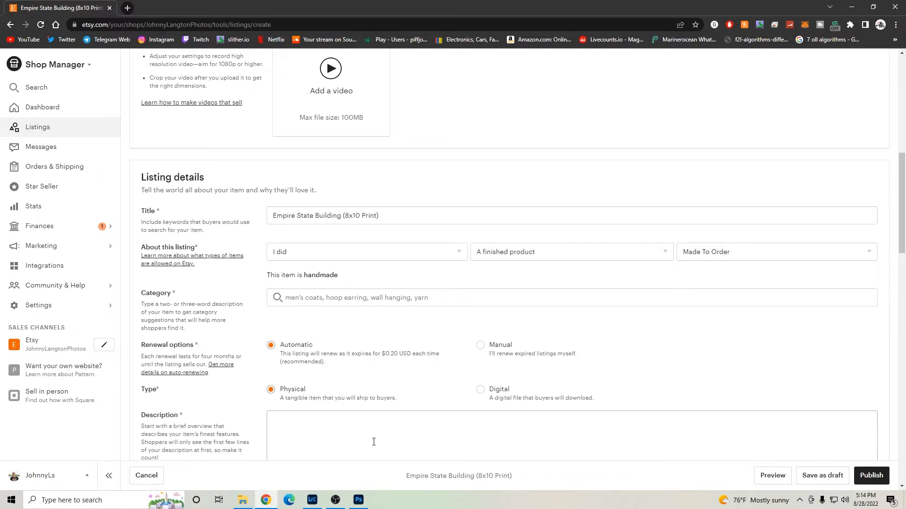
Search the listing categories for Wall Decor and choose the Wall Hangings suggestion.
scroll(368, 336, "up", 3)
scroll(367, 337, "up", 6)
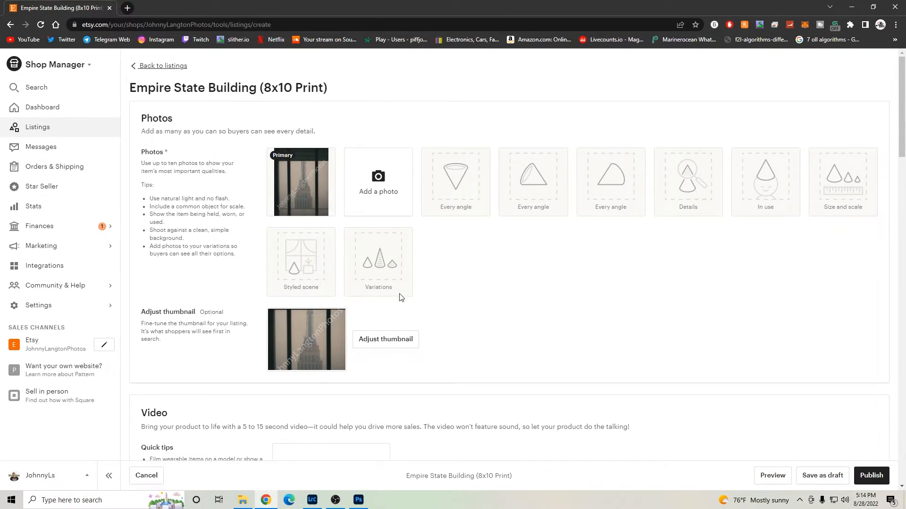
scroll(485, 281, "down", 5)
scroll(465, 259, "down", 3)
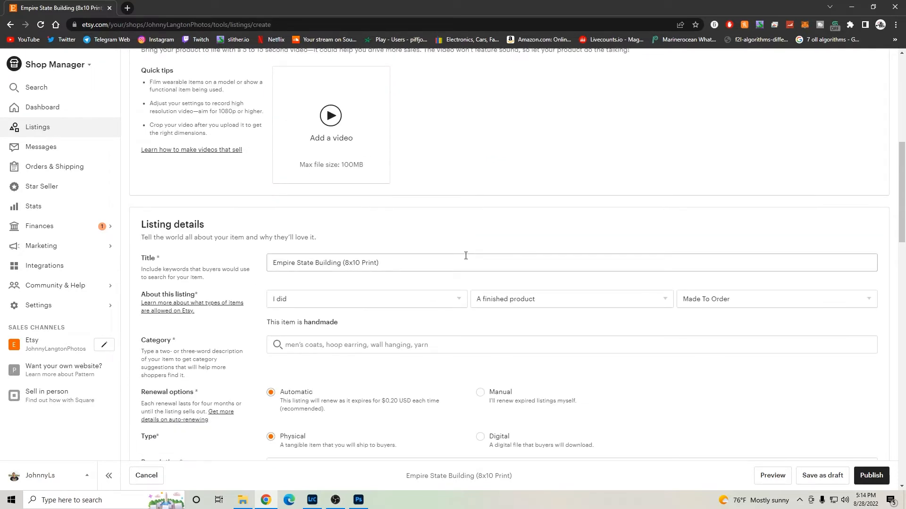
scroll(466, 256, "down", 2)
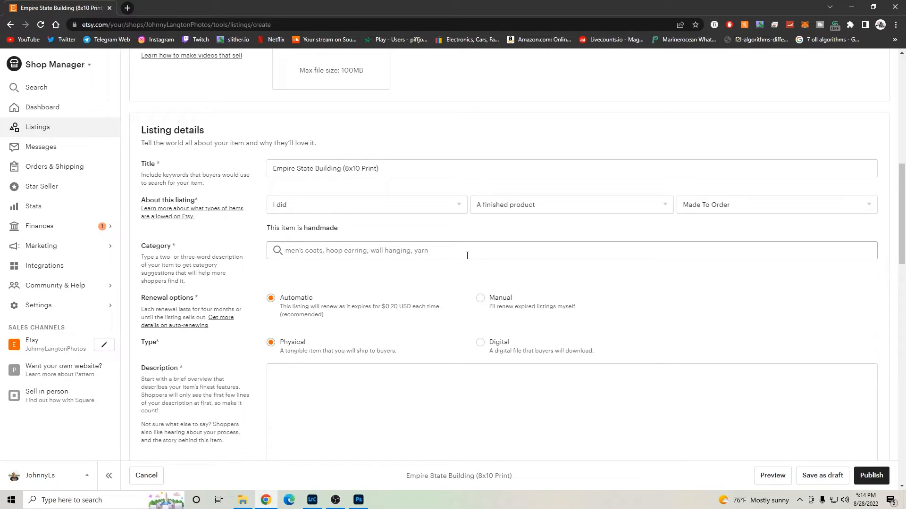
left_click(467, 256)
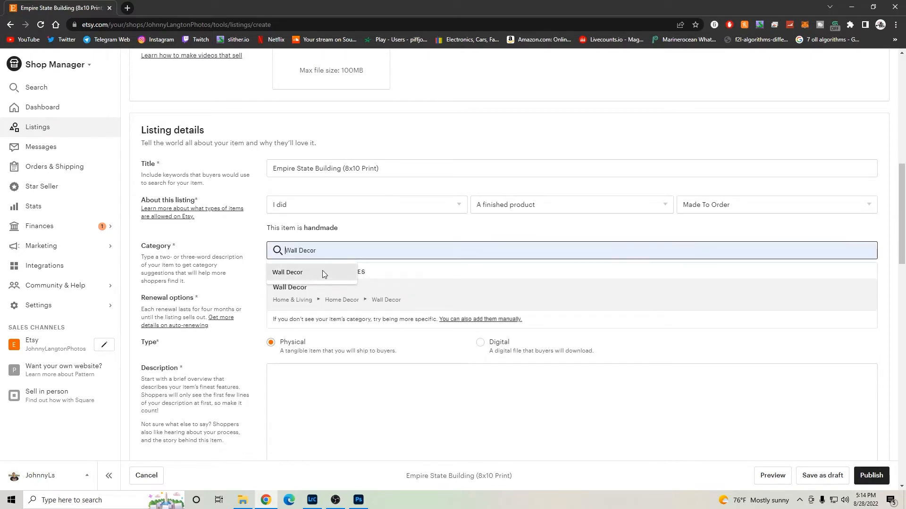
left_click(312, 277)
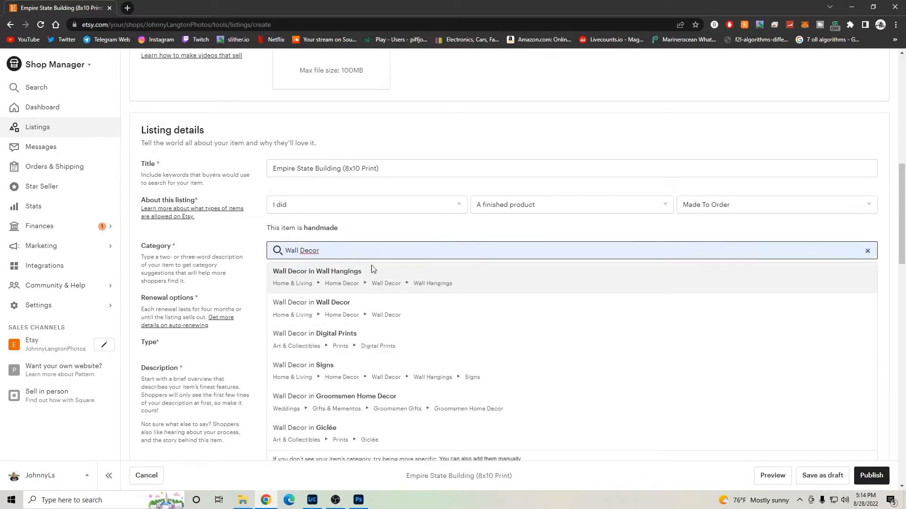
left_click(355, 283)
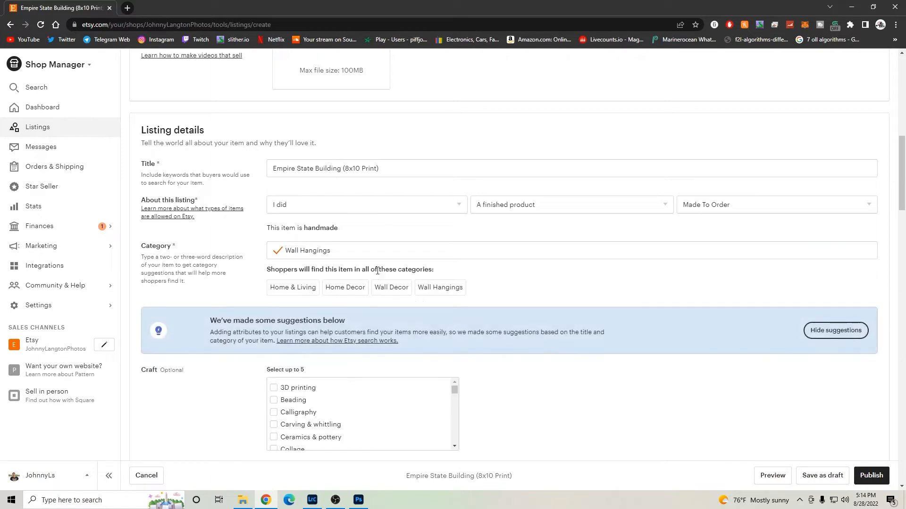
Replace the category by searching for "wall" and choosing Wall Decor under Home & Living, Home Decor.
left_click(347, 249)
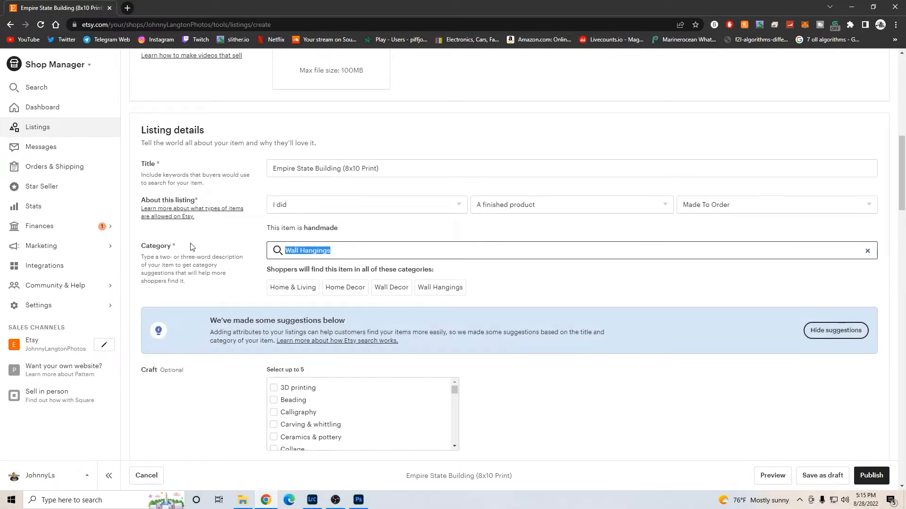
key("BackSpace")
type("wall")
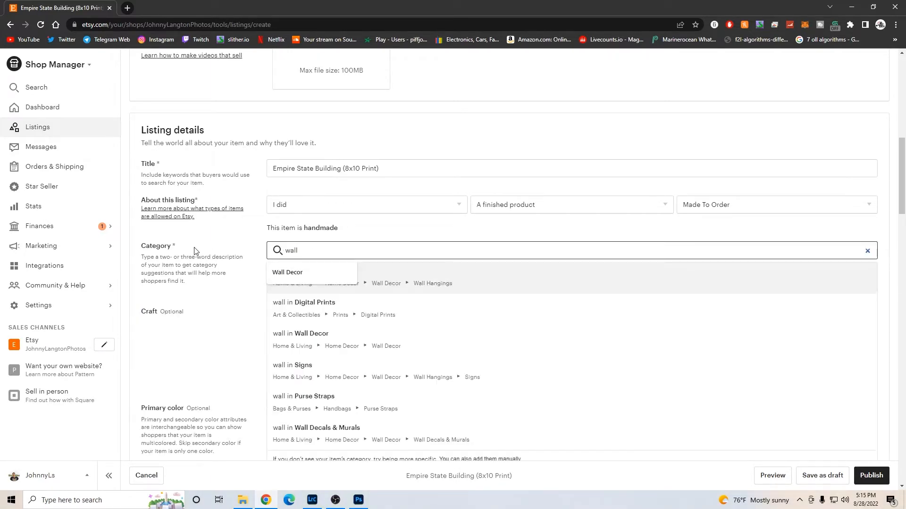
left_click(365, 350)
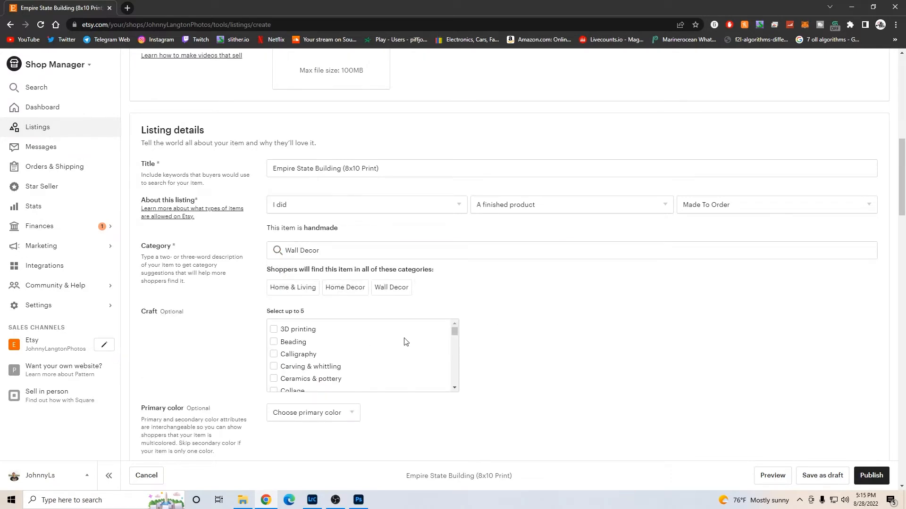
Mark Photography as the listing's craft.
scroll(404, 344, "down", 6)
scroll(402, 344, "down", 4)
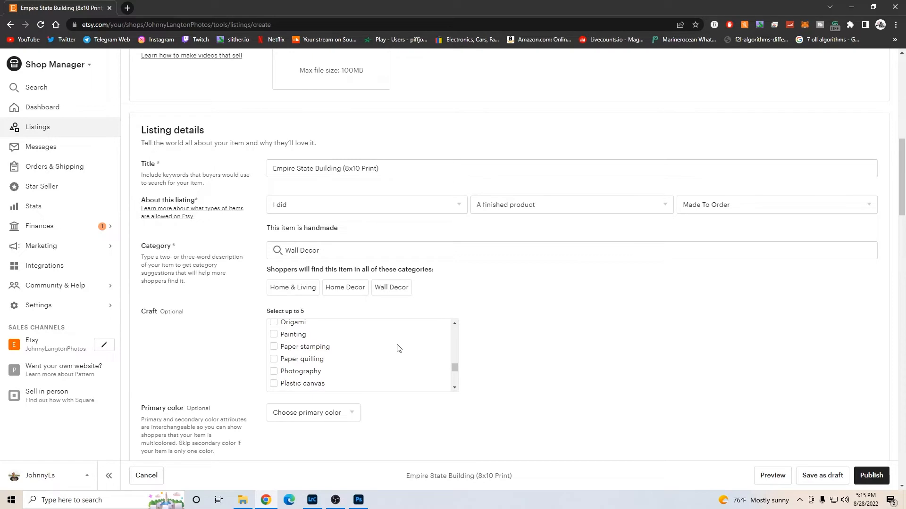
left_click(306, 325)
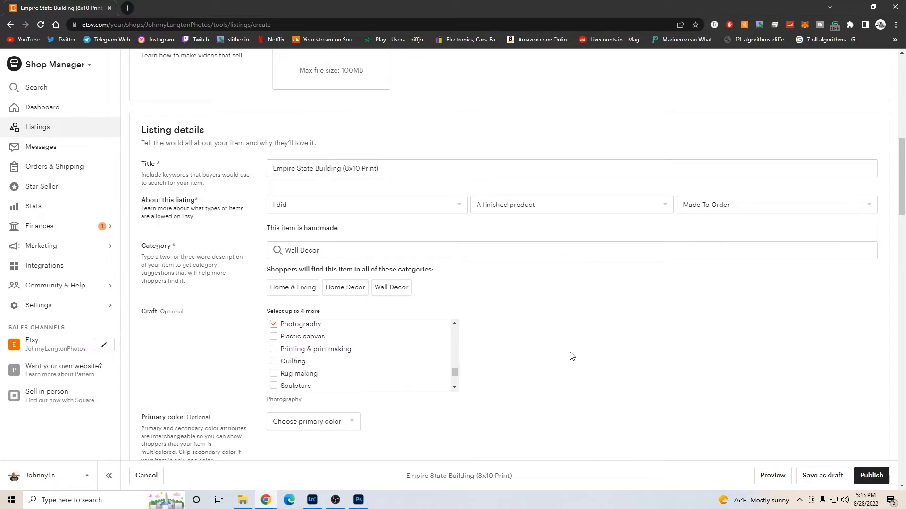
scroll(566, 355, "down", 3)
left_click(322, 285)
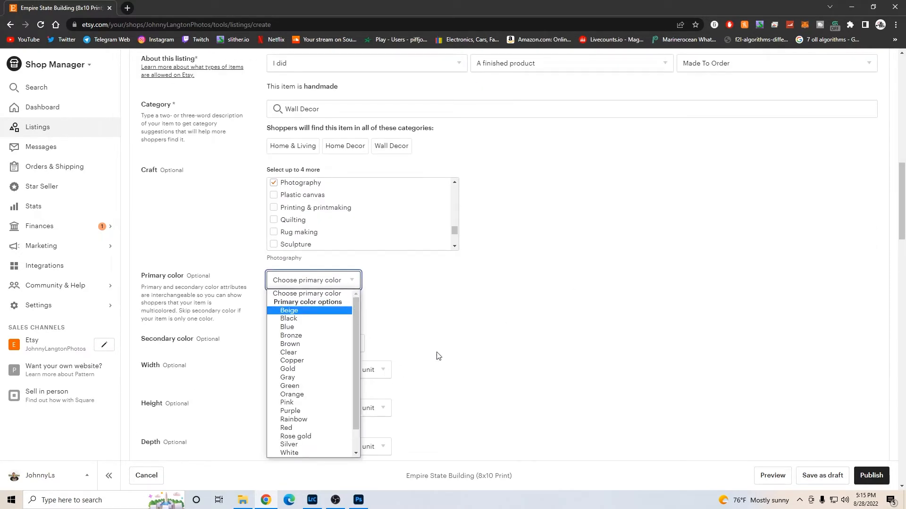
scroll(507, 322, "up", 1)
scroll(507, 323, "up", 12)
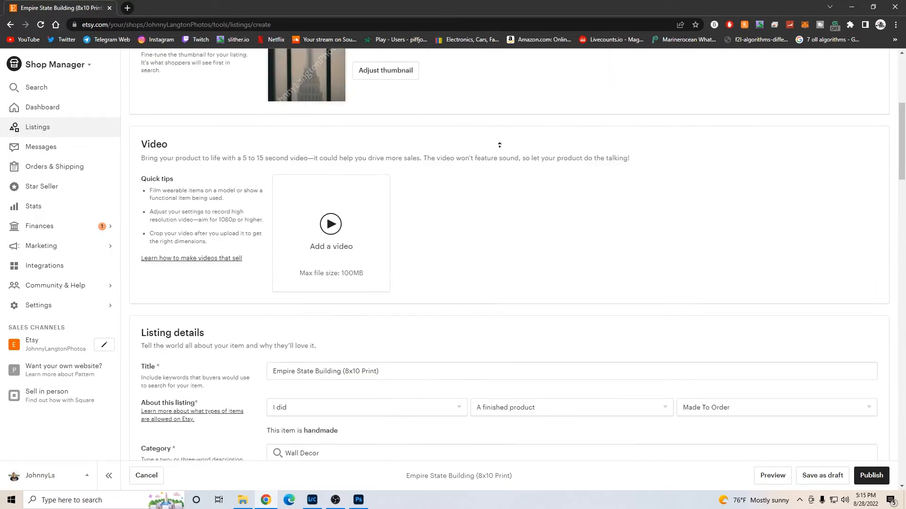
scroll(345, 317, "down", 3)
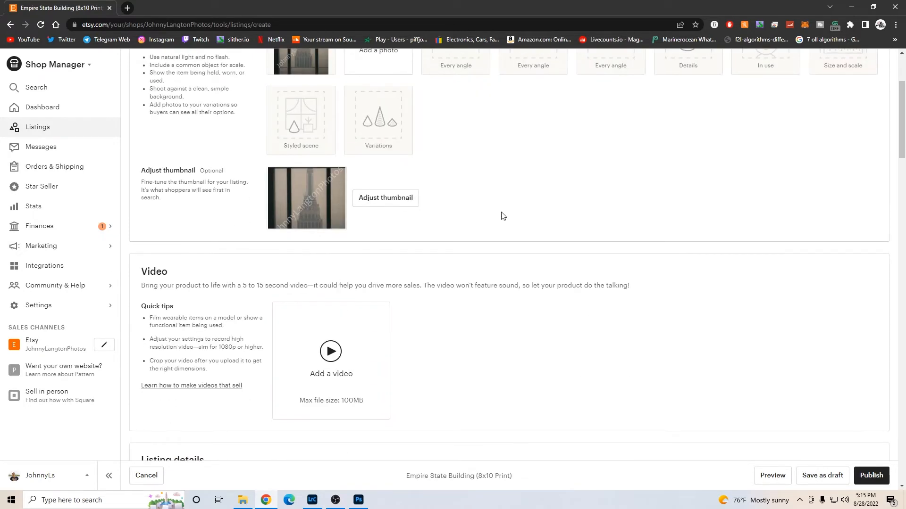
scroll(500, 264, "down", 9)
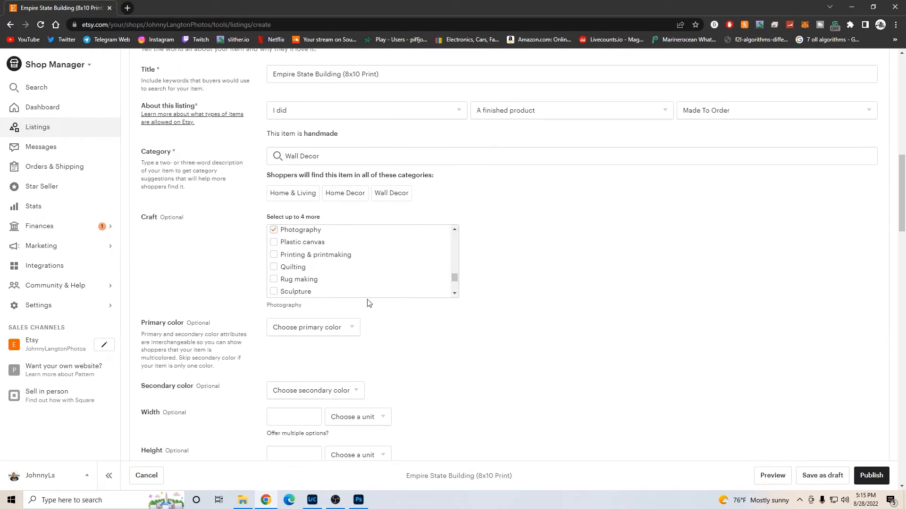
Enter the print's dimensions as width 10, height 8 and depth 0.
scroll(349, 296, "down", 3)
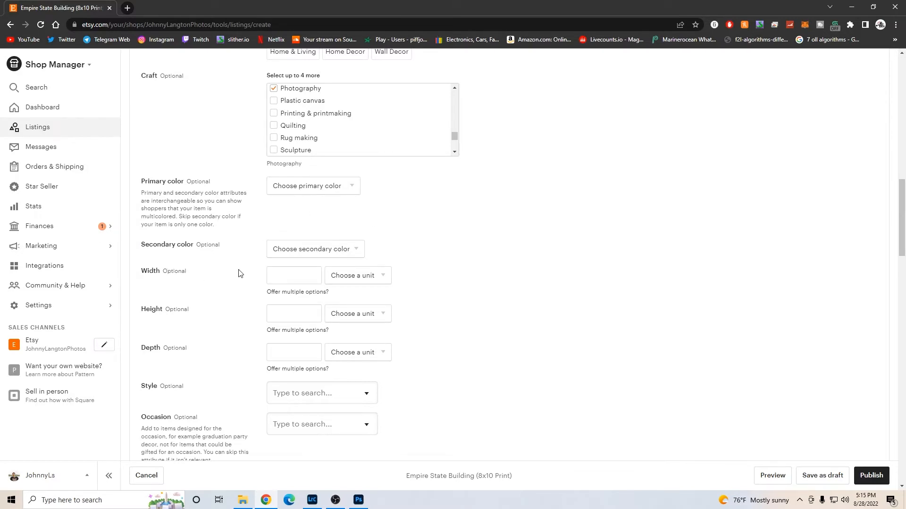
scroll(238, 274, "down", 1)
left_click(291, 228)
type("1")
left_click(284, 248)
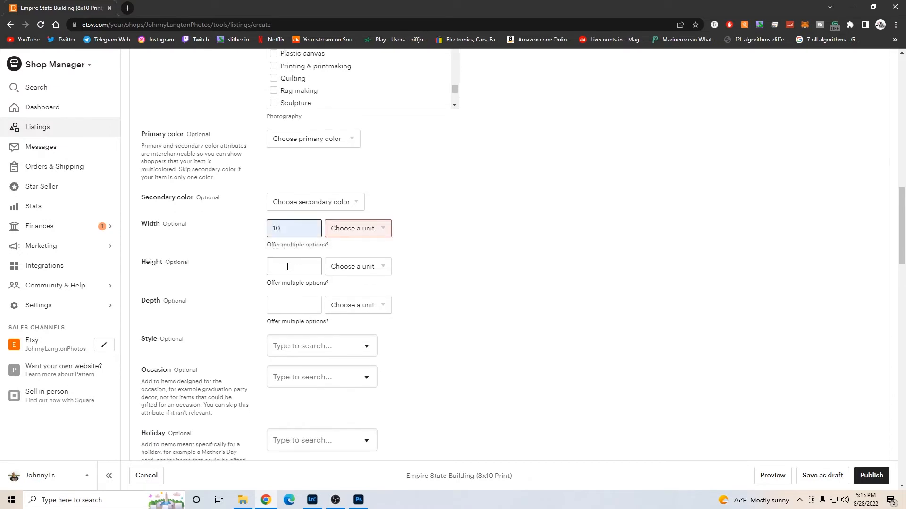
left_click(287, 266)
type("8")
left_click(296, 286)
left_click(292, 305)
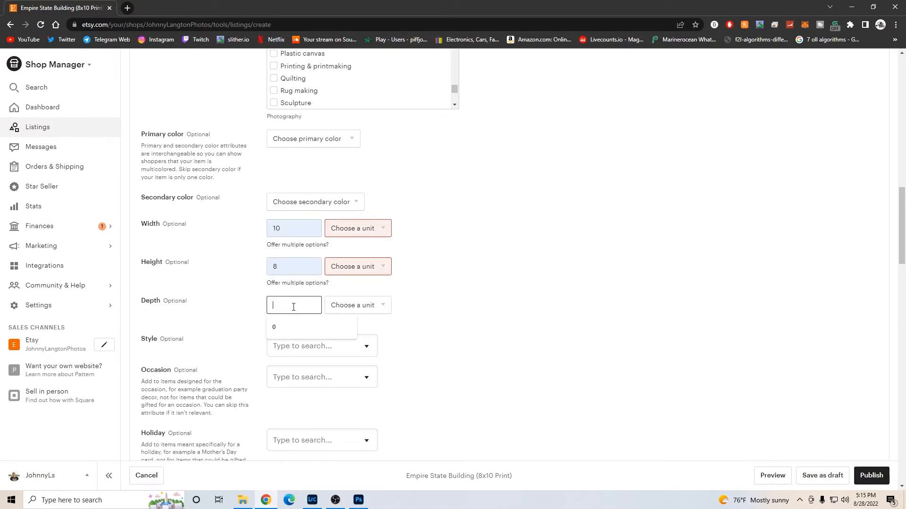
left_click(302, 322)
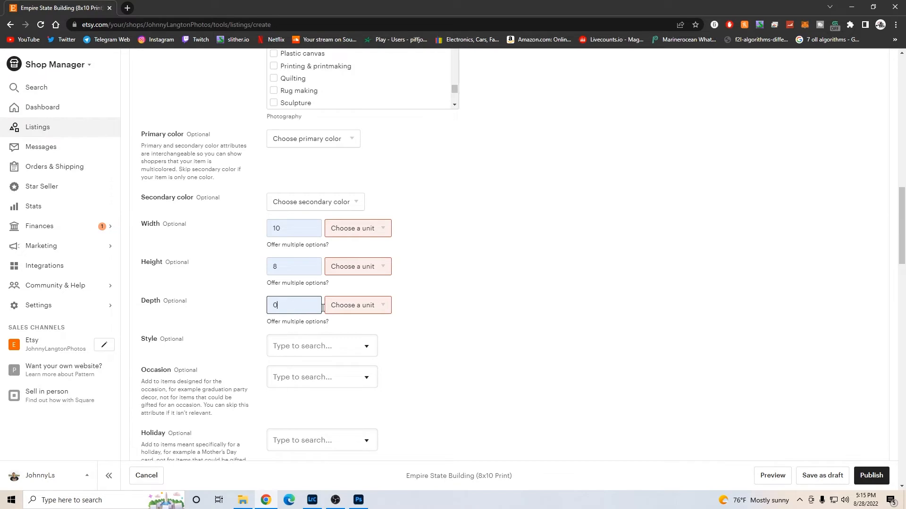
Set the unit of the depth, height and width to Inches.
left_click(351, 309)
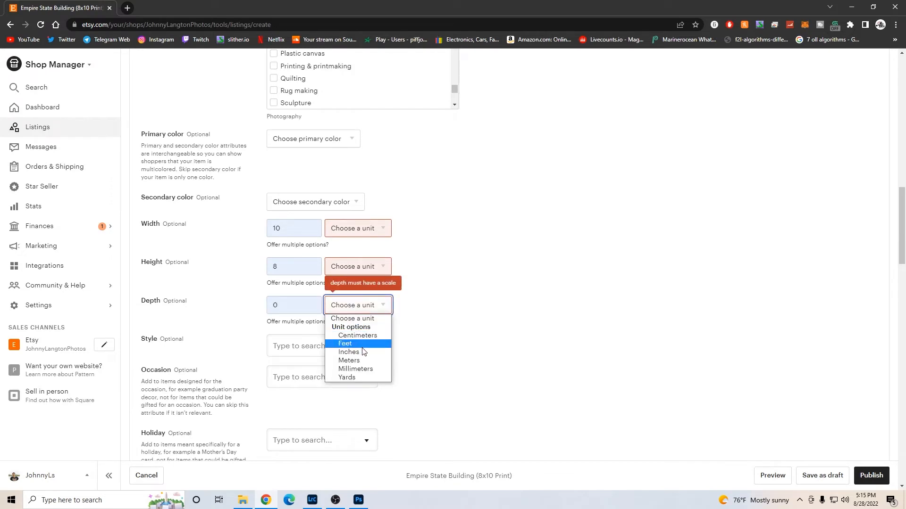
left_click(362, 347)
left_click(361, 308)
left_click(361, 351)
left_click(359, 267)
left_click(349, 313)
left_click(358, 228)
left_click(349, 275)
Choose Minimalist as the listing's style.
scroll(422, 286, "down", 3)
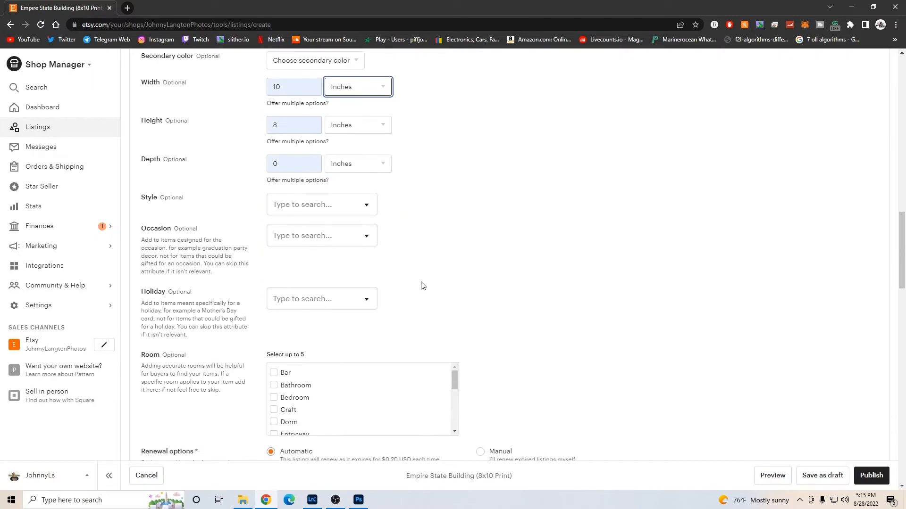
left_click(324, 203)
scroll(335, 275, "down", 3)
left_click(303, 293)
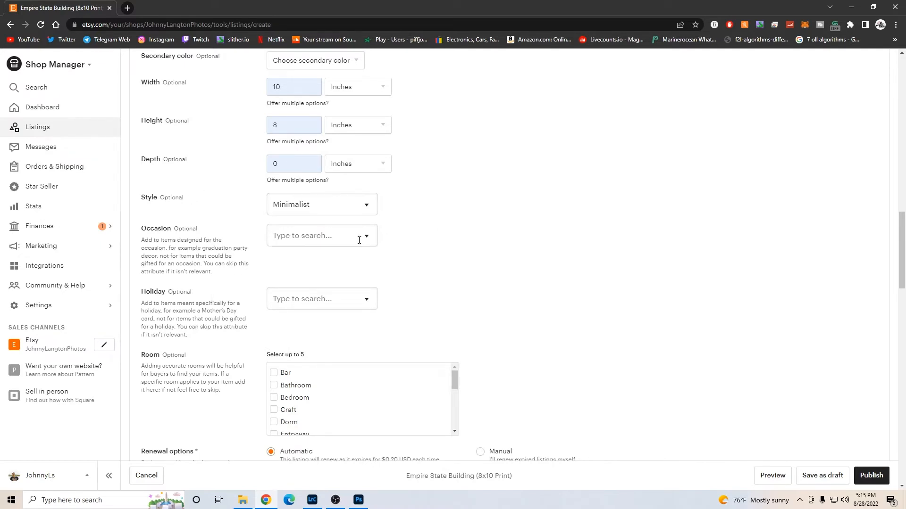
left_click(321, 296)
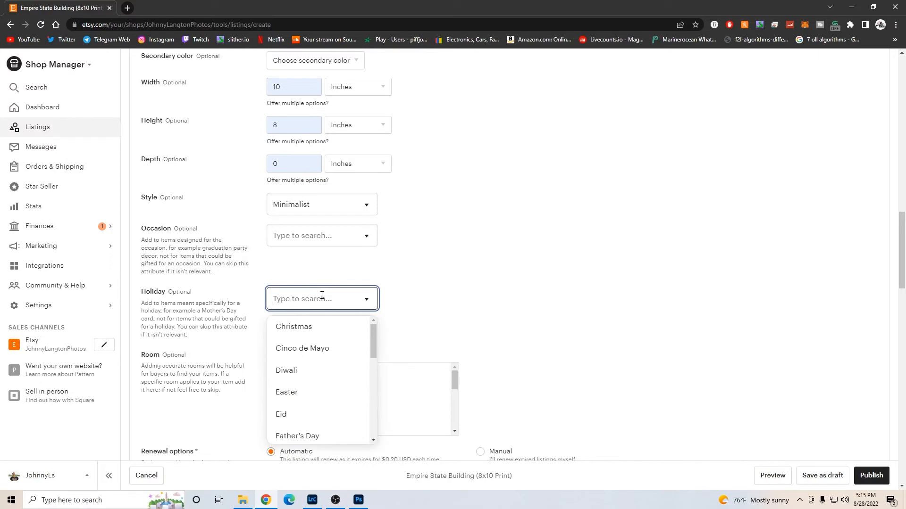
left_click(442, 284)
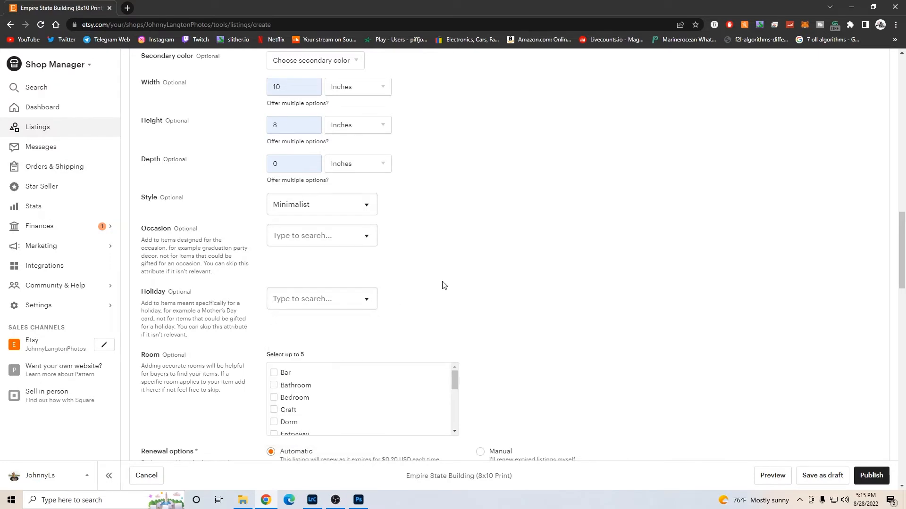
Mark Dorm, Living room and Office as rooms suited to the print.
scroll(443, 284, "down", 4)
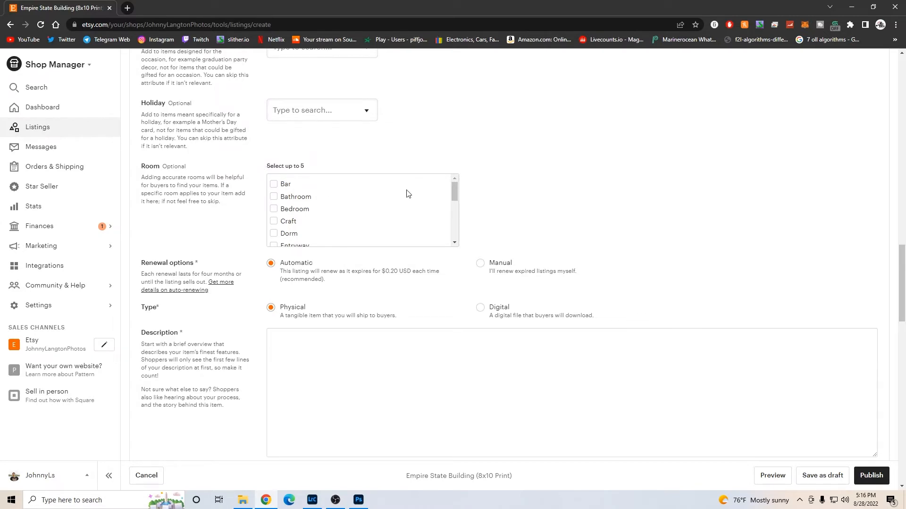
scroll(408, 193, "down", 1)
left_click(288, 186)
scroll(327, 208, "down", 2)
left_click(319, 229)
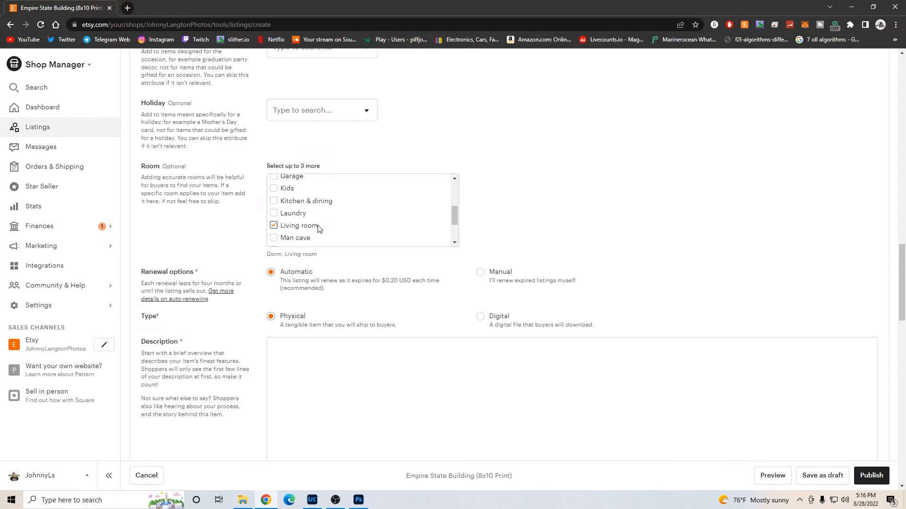
scroll(318, 208, "up", 3)
scroll(319, 216, "up", 1)
scroll(329, 216, "down", 5)
left_click(289, 211)
scroll(304, 222, "down", 1)
scroll(319, 250, "up", 2)
scroll(314, 221, "up", 5)
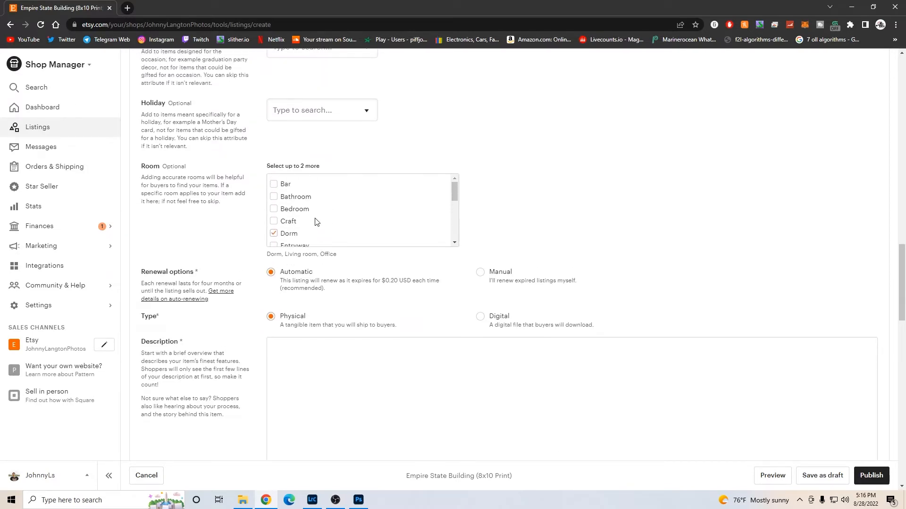
Add Bedroom and Bar to the listing's selected rooms.
left_click(307, 211)
scroll(325, 217, "down", 2)
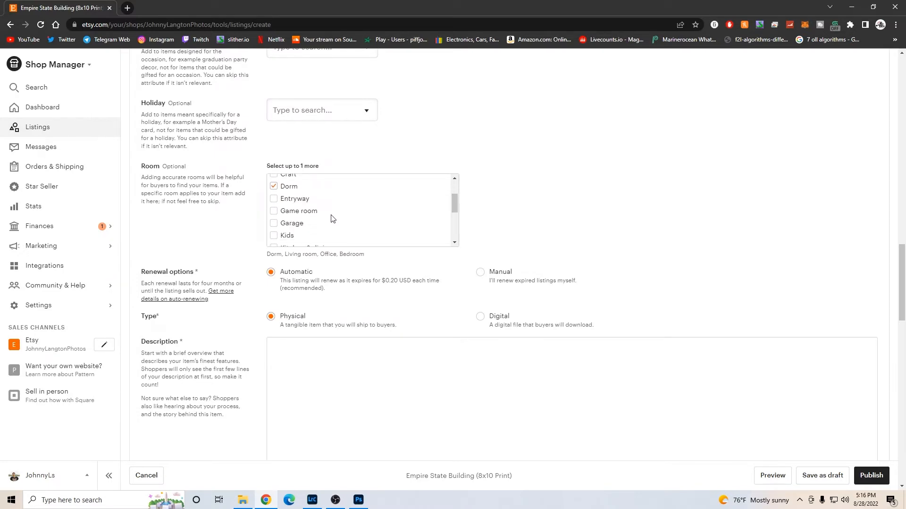
scroll(333, 217, "down", 1)
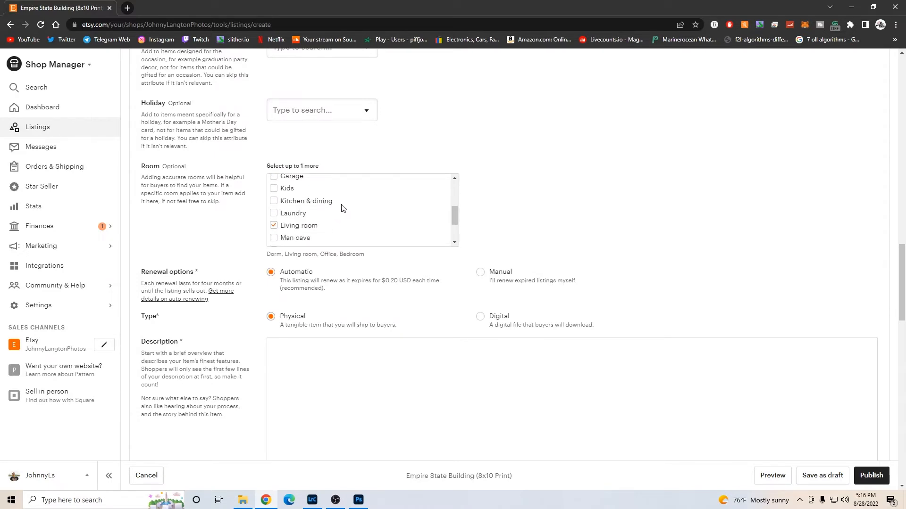
scroll(338, 218, "down", 1)
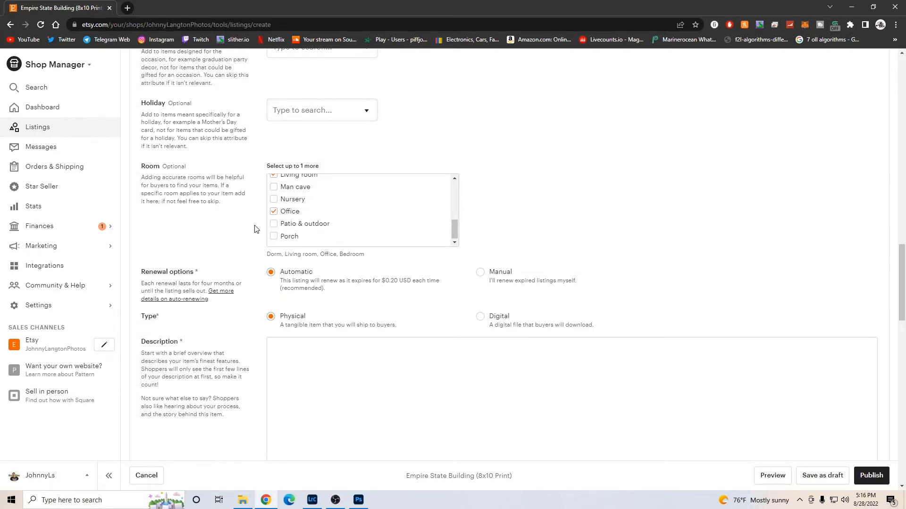
scroll(239, 237, "down", 2)
scroll(313, 134, "up", 5)
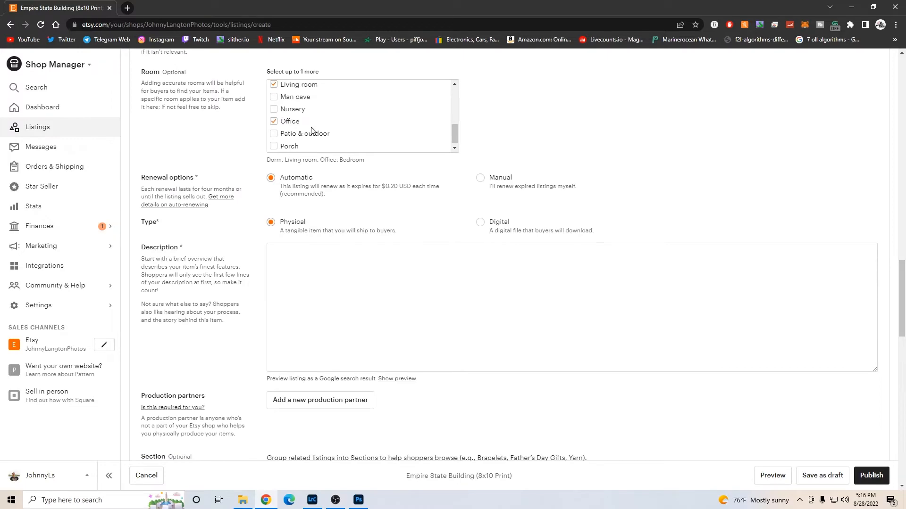
scroll(222, 142, "up", 1)
left_click(285, 137)
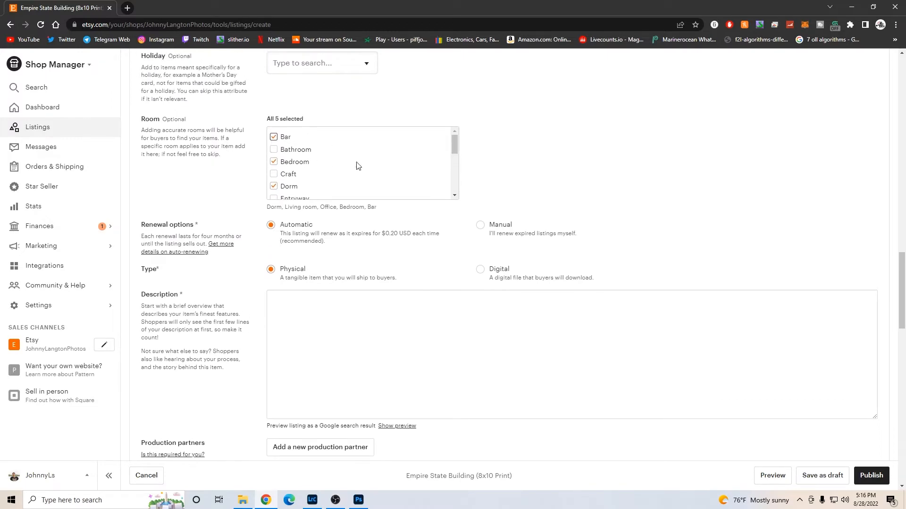
scroll(515, 187, "up", 20)
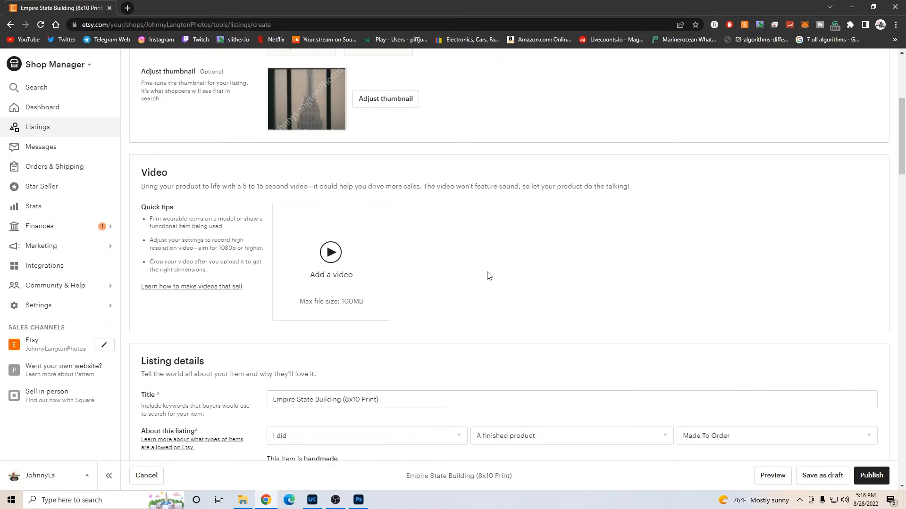
scroll(483, 217, "down", 20)
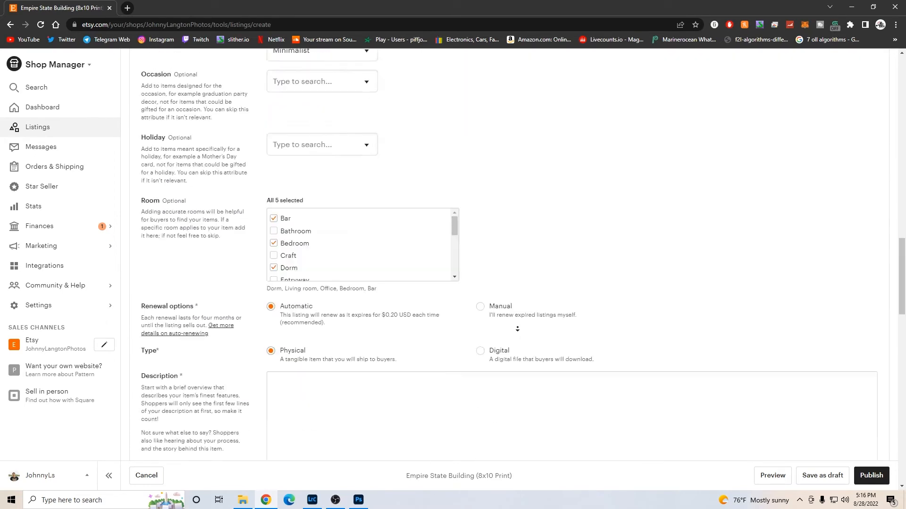
scroll(561, 276, "up", 3)
scroll(552, 277, "up", 10)
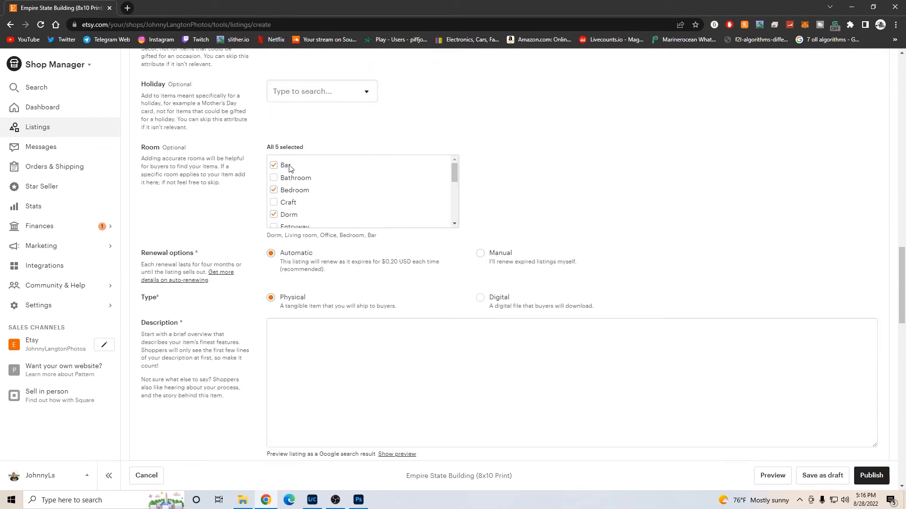
Enter the listing description "Watermark will be removed. Frame is not included.".
left_click(349, 352)
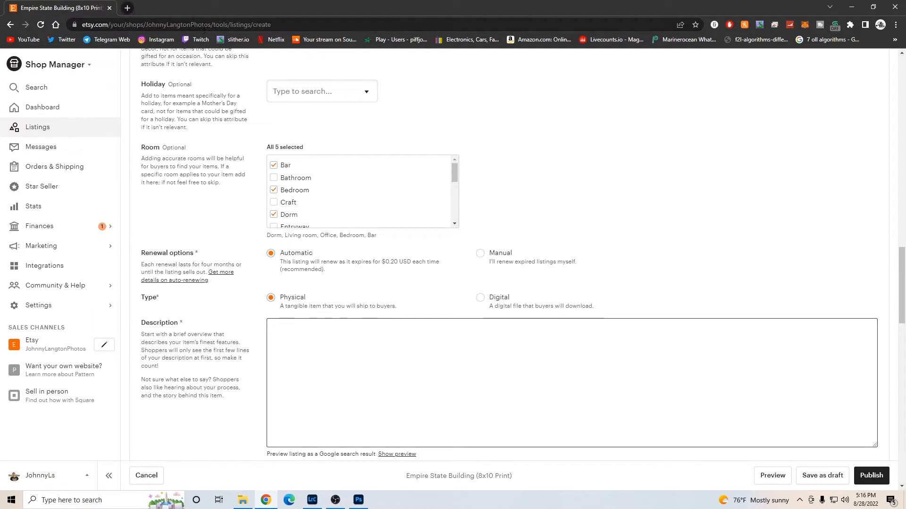
type("Watermark will be removed. Frame is not included.")
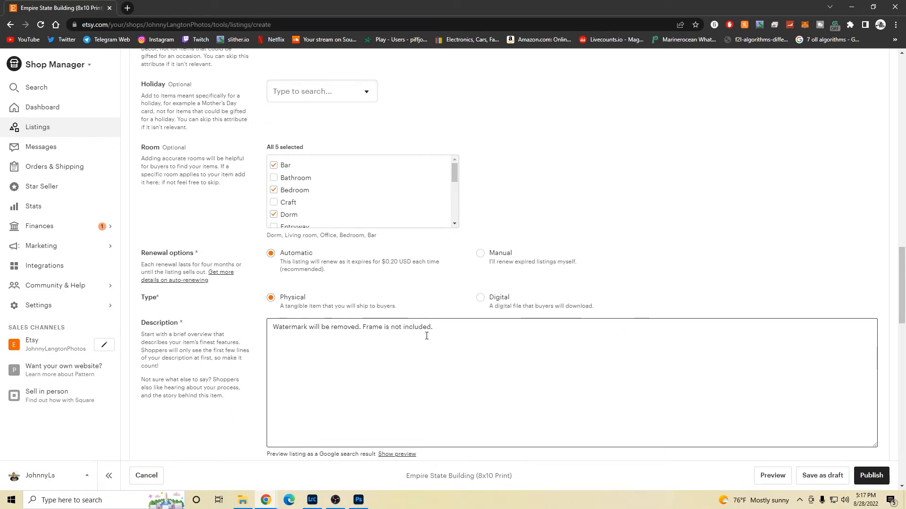
Insert "Empire State Building Photograph." at the start of the description and add "8x10 Print." to the text.
key("Home")
type("Emp")
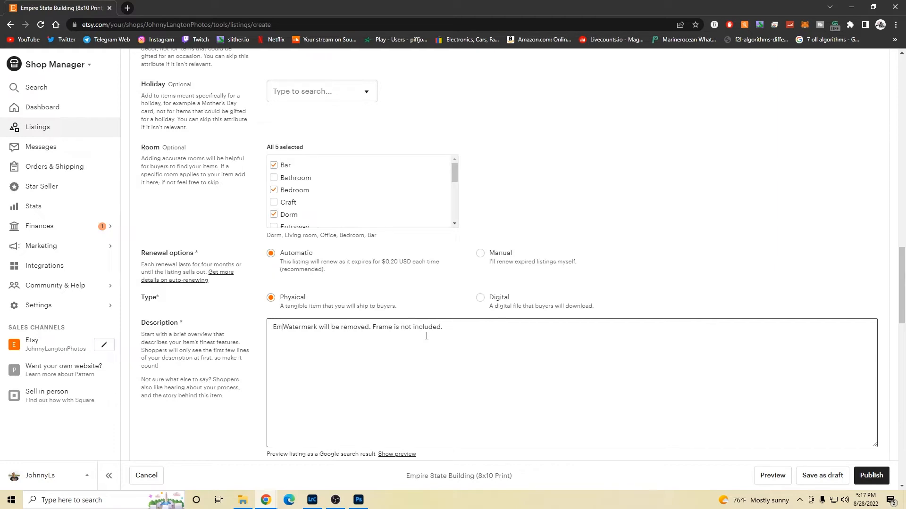
type("ire State ")
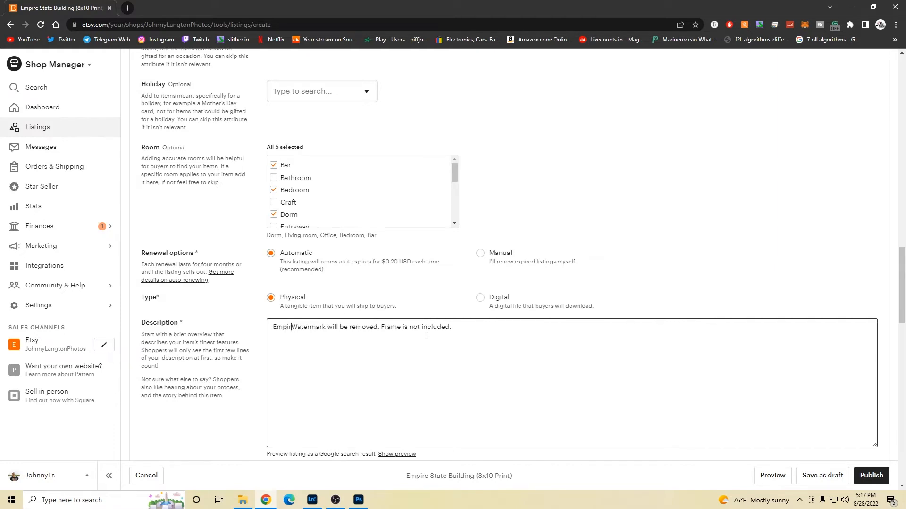
type("Building P")
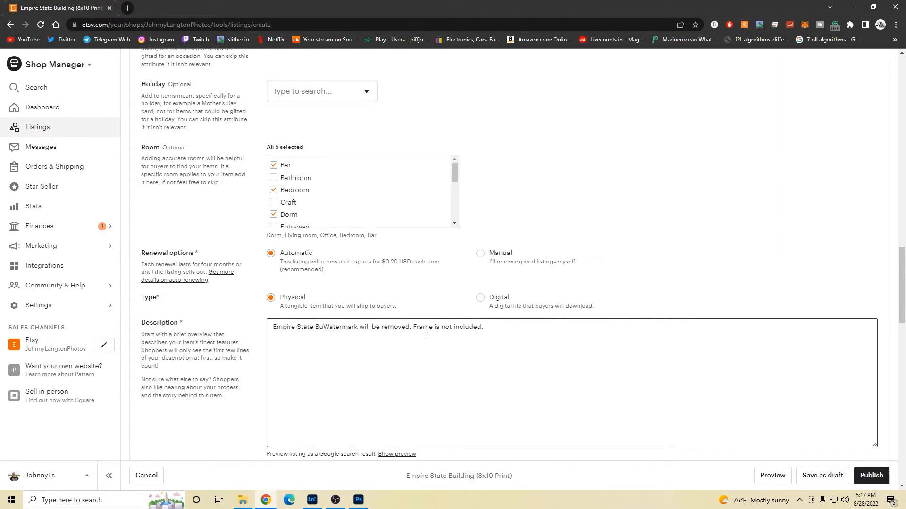
type("hotograph")
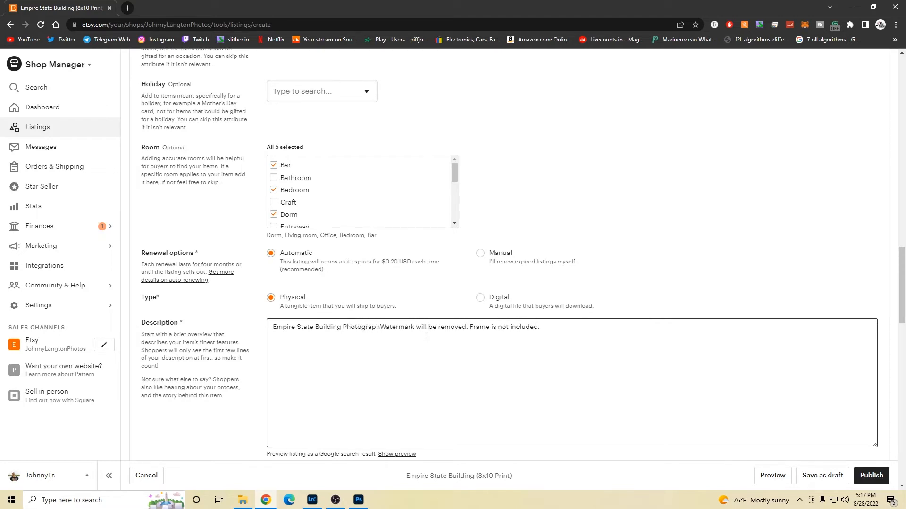
type(".")
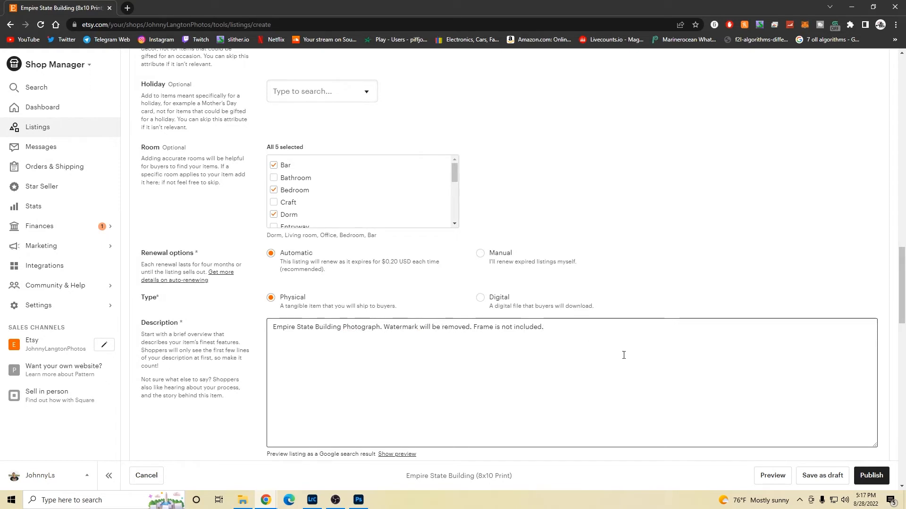
type("8x10 Print.")
Add the tags "new york city" and "new york" to the listing.
scroll(624, 355, "down", 6)
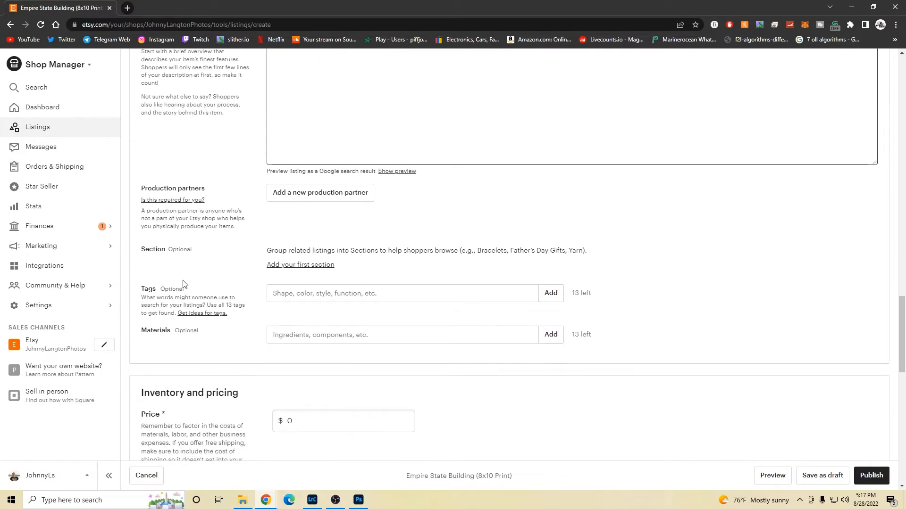
left_click(320, 295)
type("new york city")
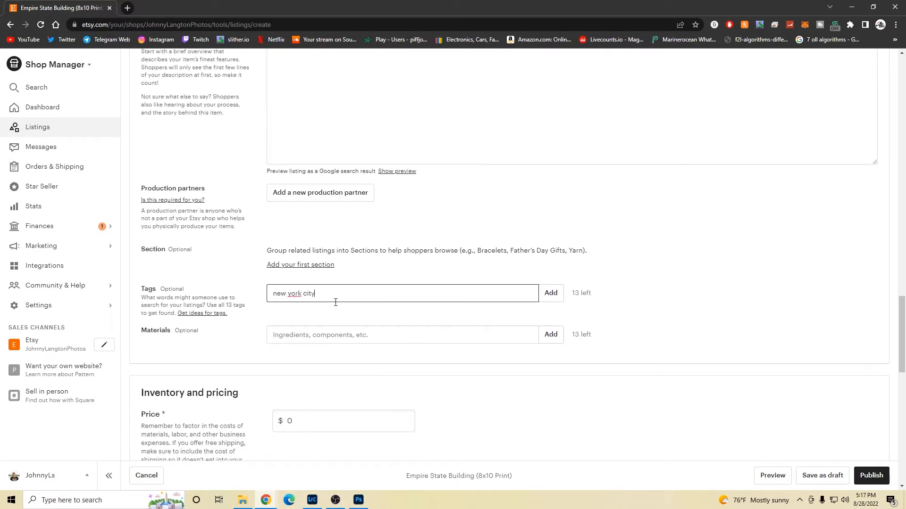
key("Return")
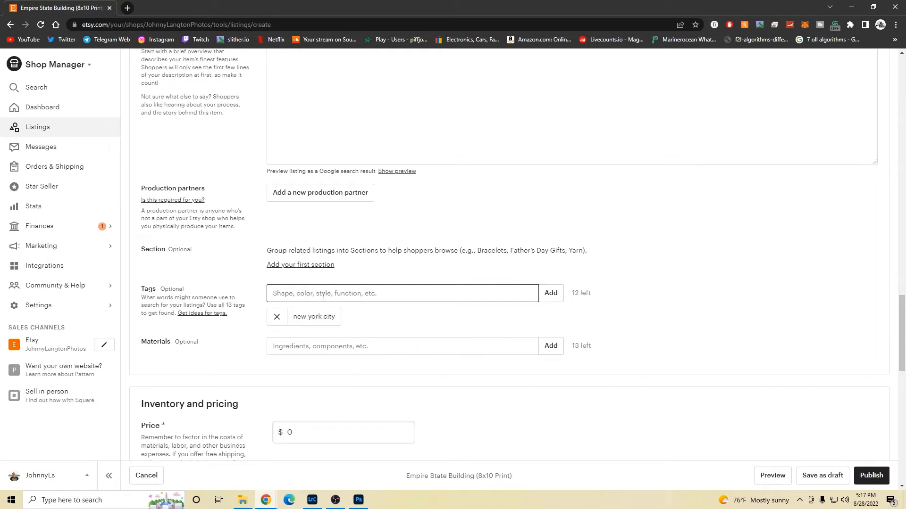
type("new york")
key("Return")
Try to add "empire state building" as a tag and clear the entry.
type("empire state")
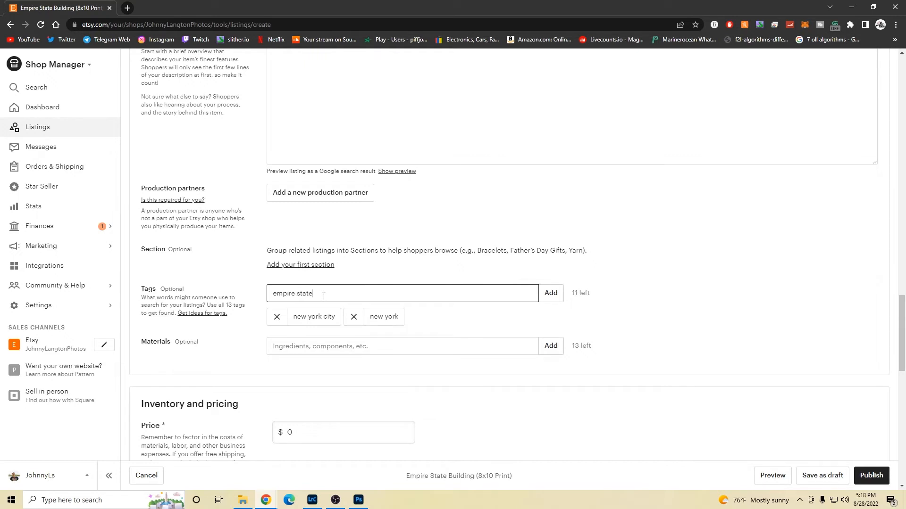
type(" building")
key("Return")
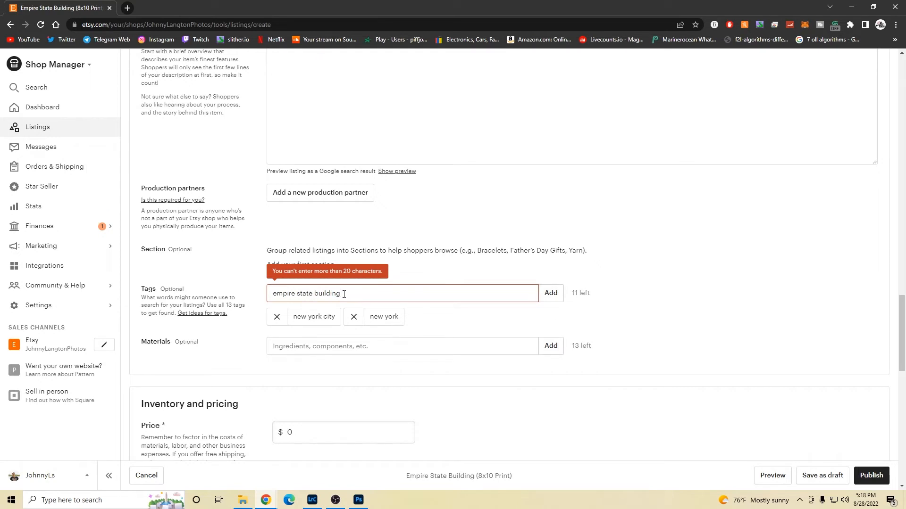
left_click_drag(344, 295, 196, 295)
key("BackSpace")
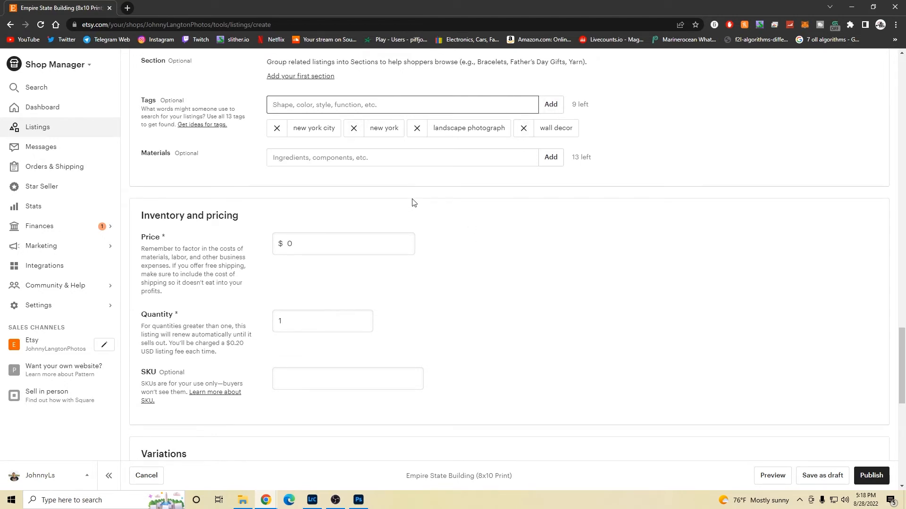
Set the print's price to $24.99.
left_click(350, 238)
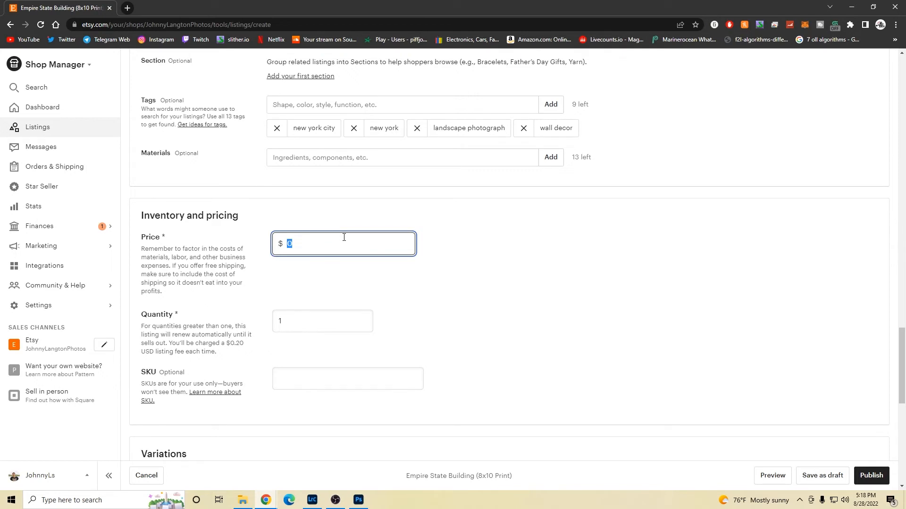
type("24.99")
left_click(342, 209)
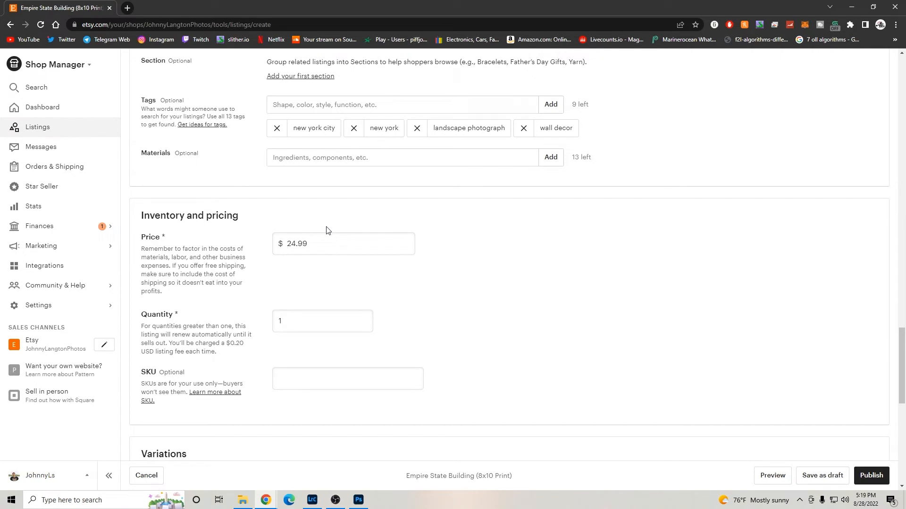
Choose the Prints Shipping profile as the listing's shipping option.
scroll(406, 239, "down", 2)
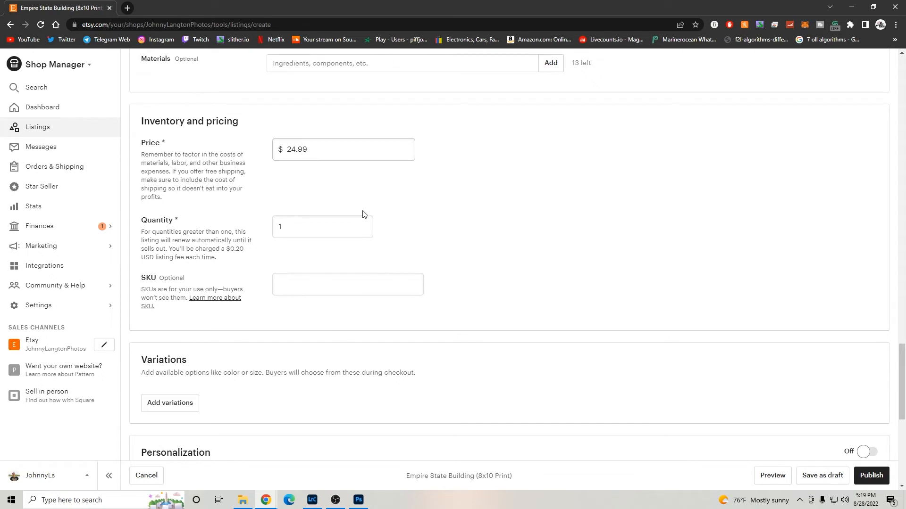
scroll(471, 265, "down", 3)
scroll(474, 257, "up", 3)
scroll(413, 228, "down", 6)
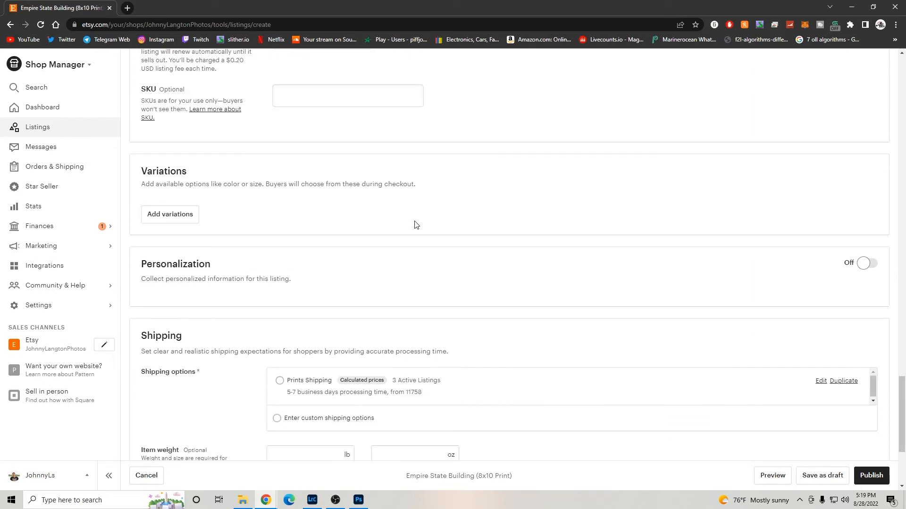
scroll(414, 229, "down", 2)
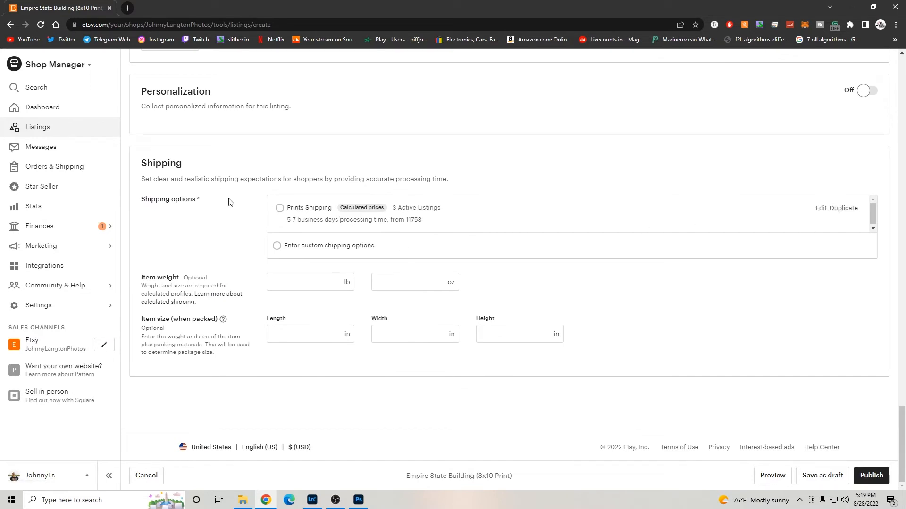
left_click(280, 211)
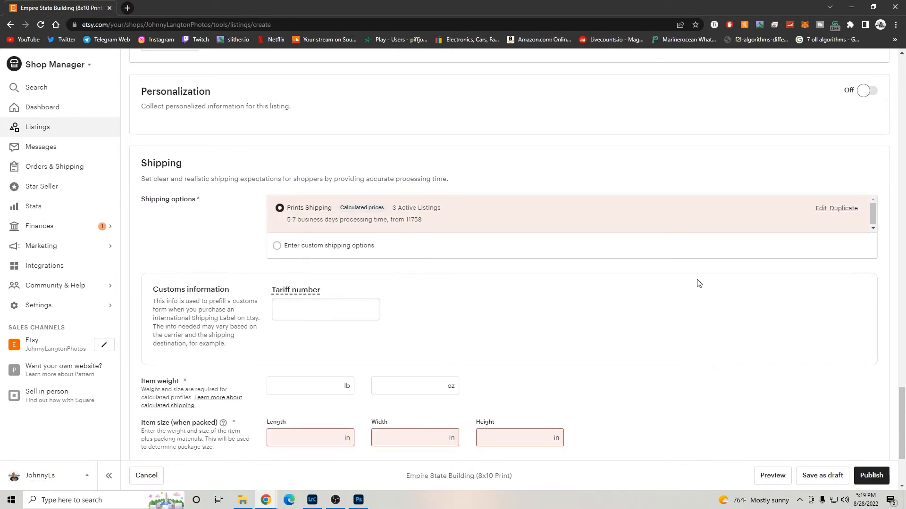
Review the Prints Shipping profile's origin, processing time, destinations, services and fees, and save the profile.
scroll(684, 279, "down", 1)
left_click(821, 163)
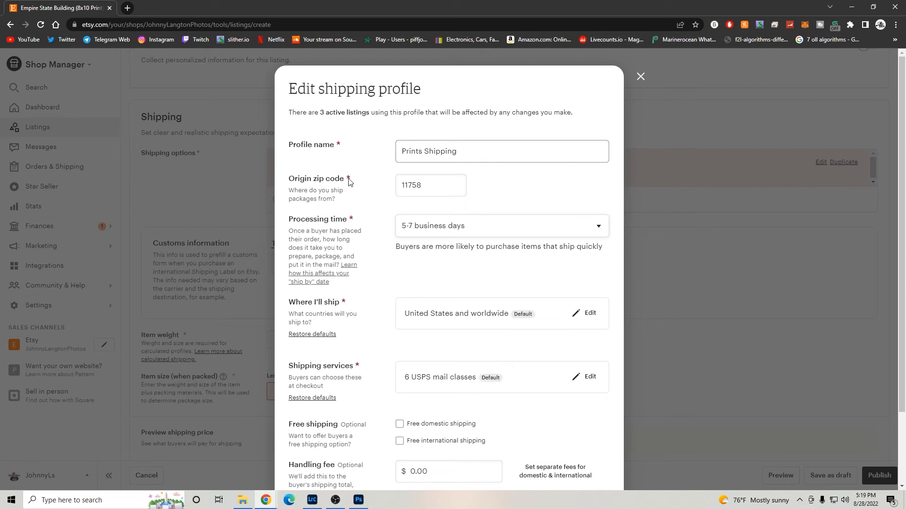
left_click(428, 189)
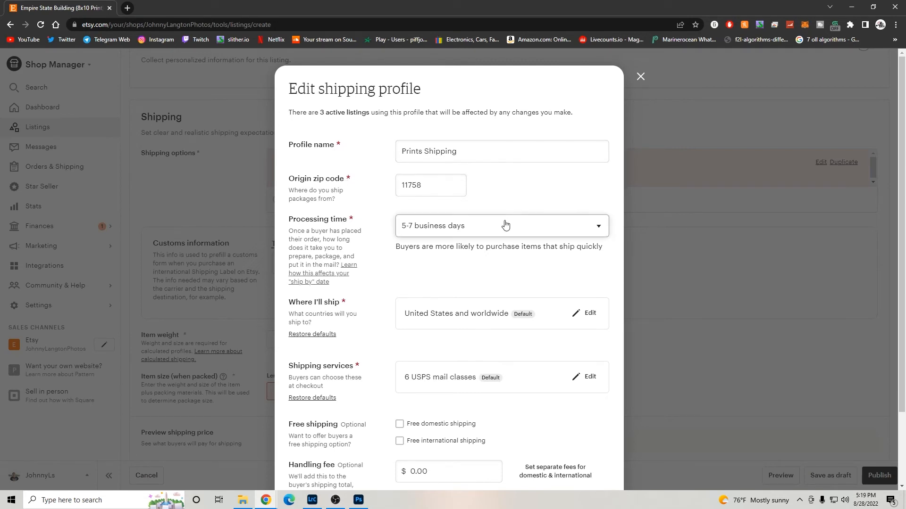
scroll(507, 224, "down", 2)
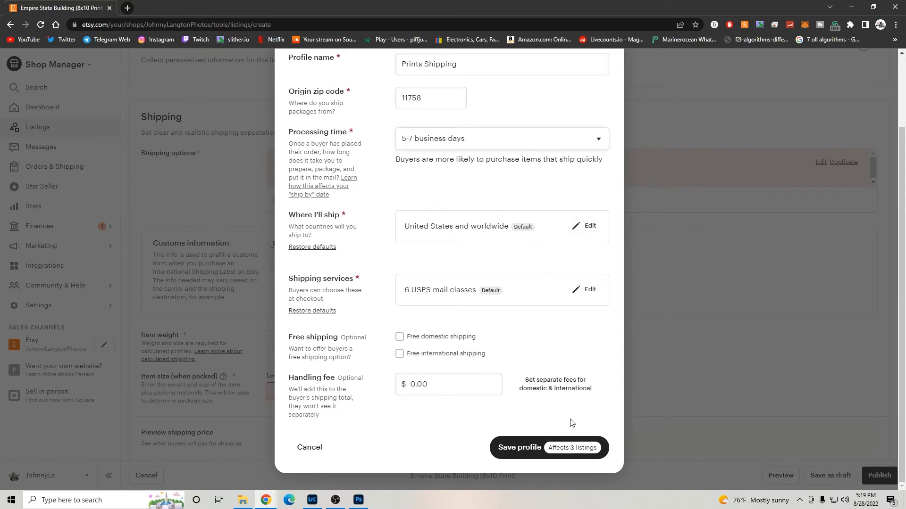
scroll(382, 362, "up", 2)
scroll(368, 283, "down", 2)
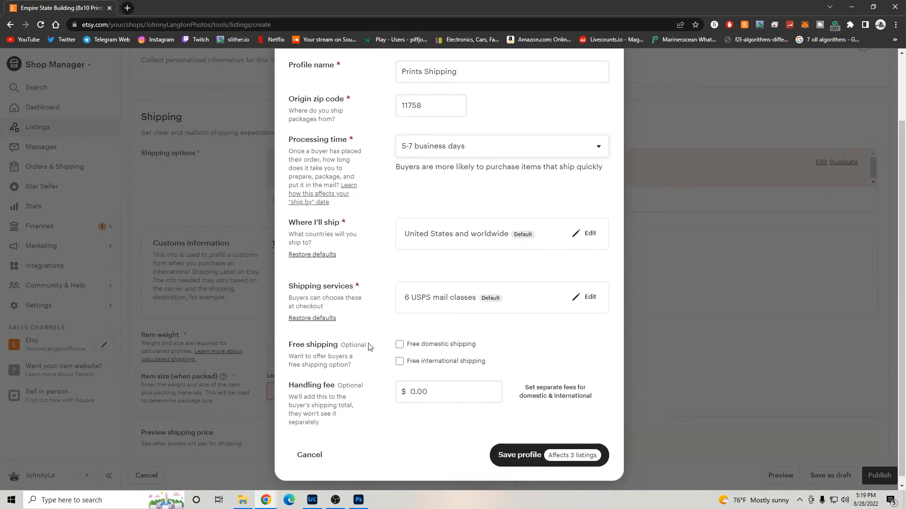
scroll(319, 161, "up", 1)
scroll(554, 494, "down", 1)
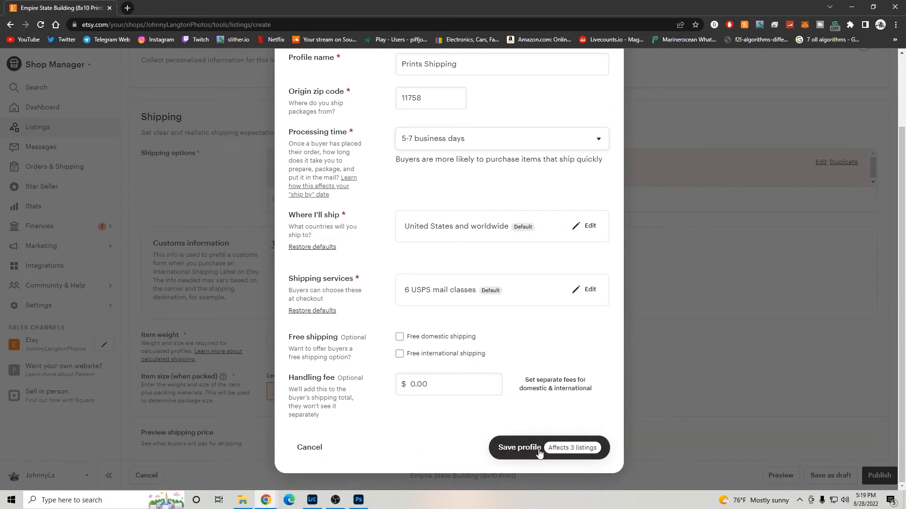
left_click(547, 451)
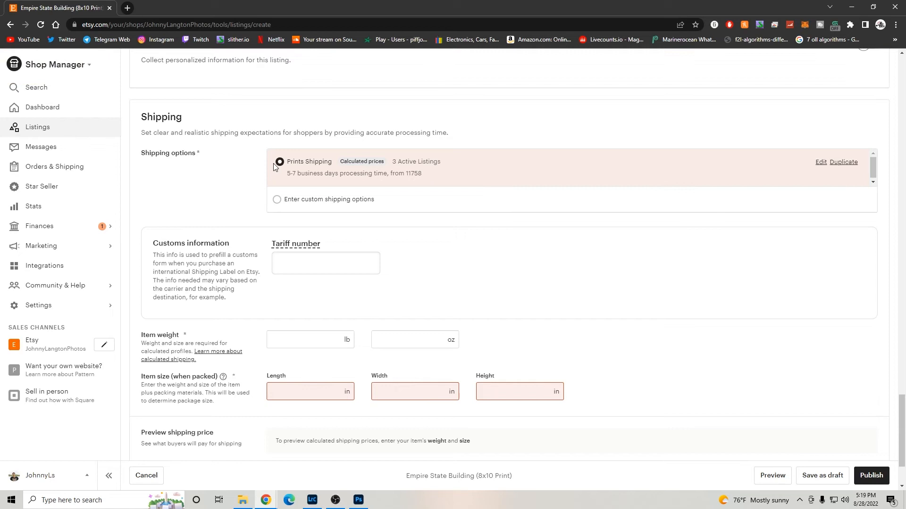
Set the packed item size to 13.5 in length, 12.6 in width and 2.8 in height.
scroll(338, 303, "down", 2)
left_click(324, 297)
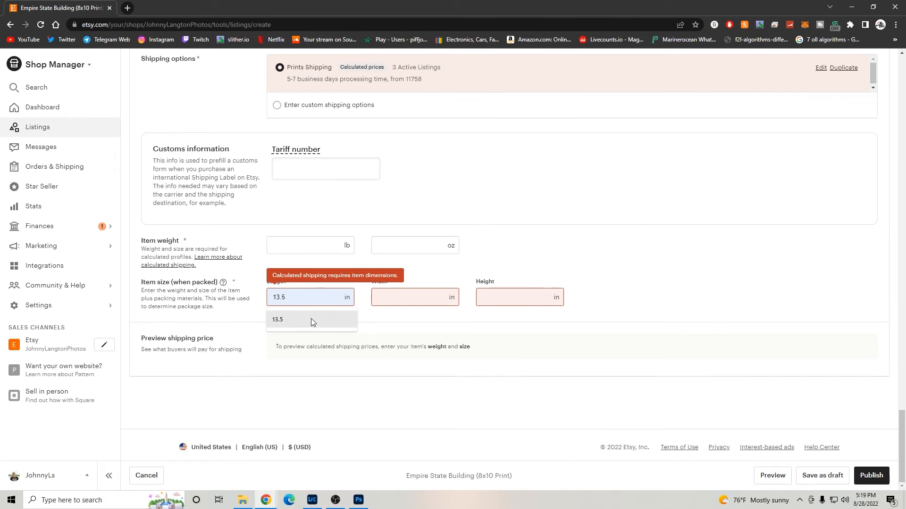
left_click(310, 319)
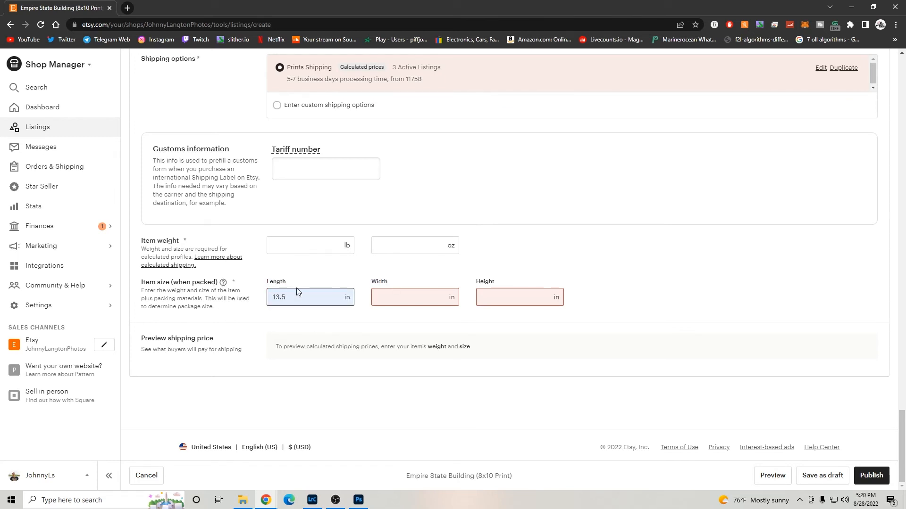
left_click(392, 298)
left_click(392, 319)
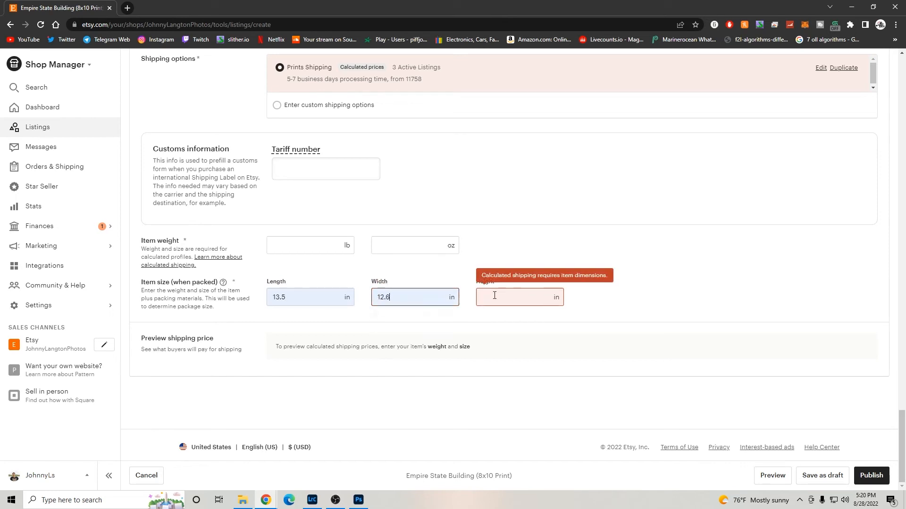
left_click(494, 296)
left_click(496, 320)
Set the item weight to 8 oz.
left_click(426, 247)
left_click(415, 268)
left_click(394, 252)
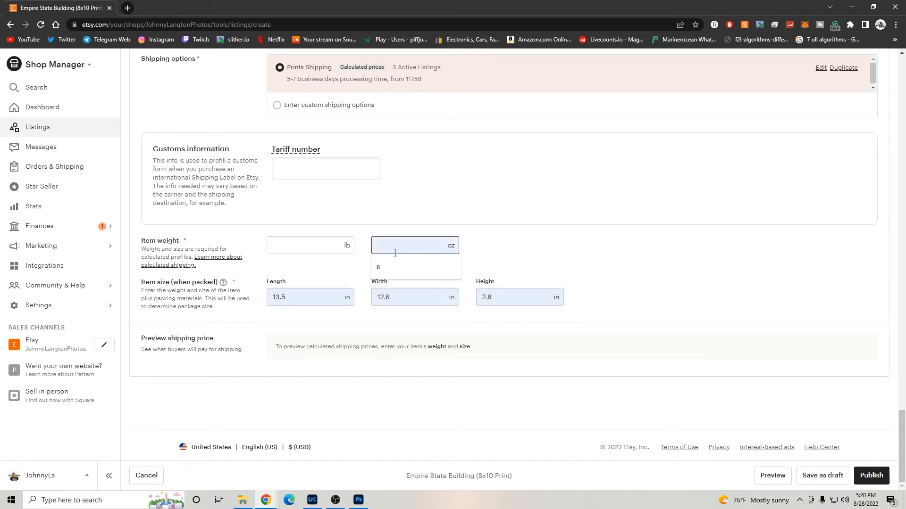
type("8")
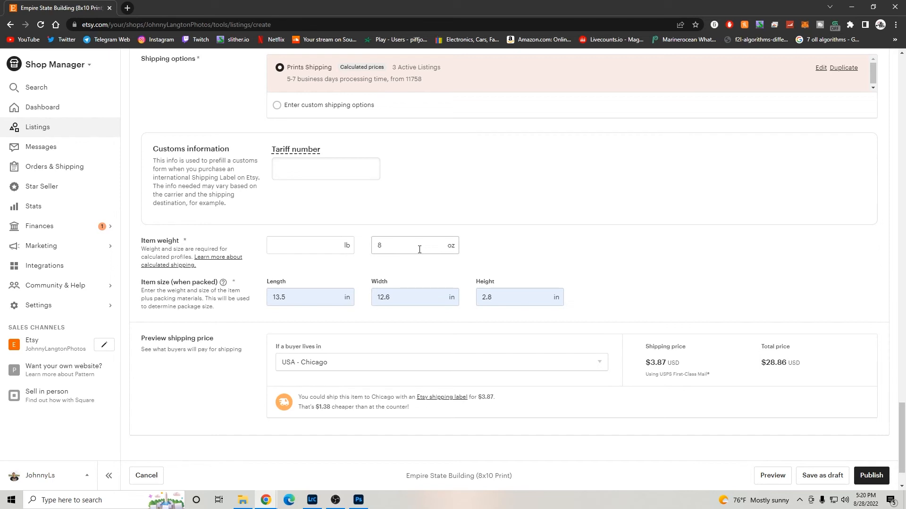
Check the calculated shipping price, preview the Empire State Building print listing and publish it.
scroll(453, 248, "down", 2)
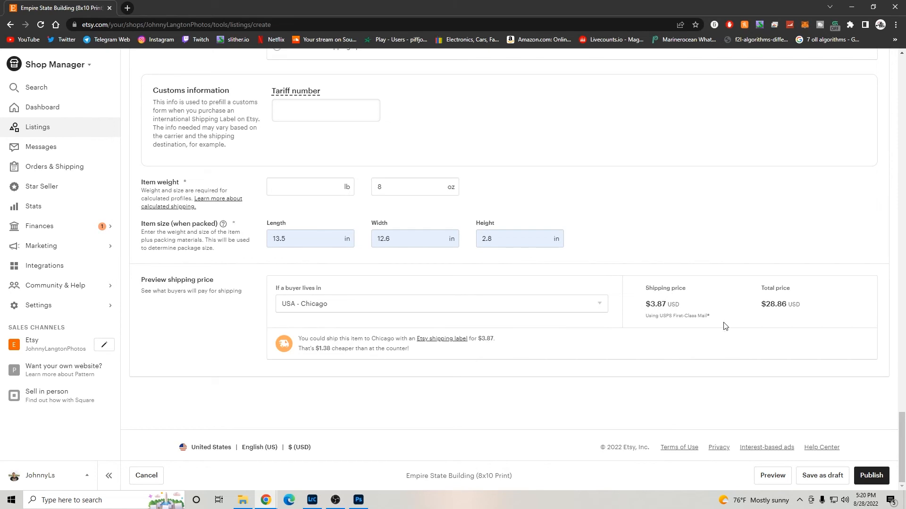
scroll(556, 299, "up", 9)
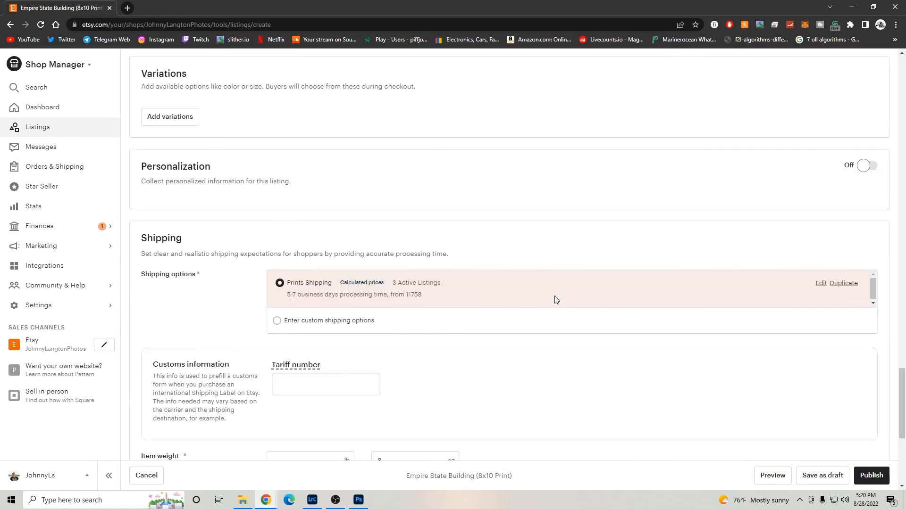
left_click(772, 475)
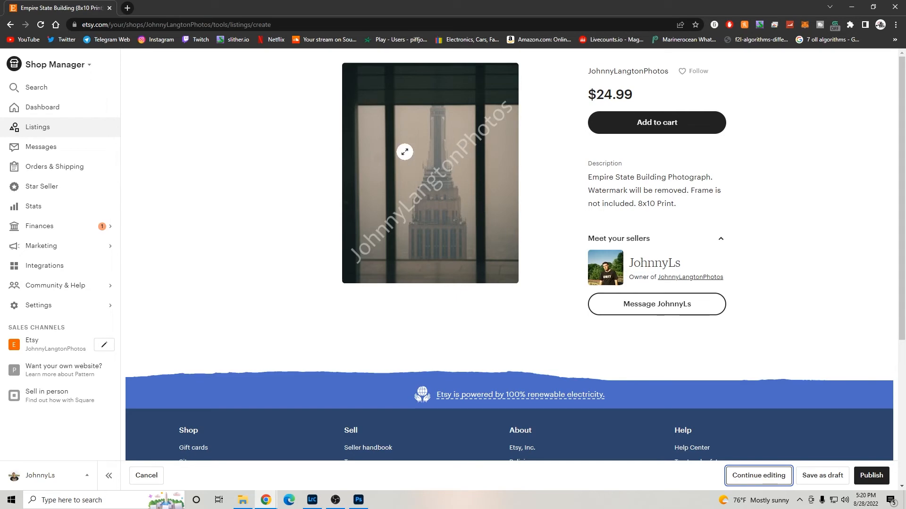
left_click(878, 474)
left_click(553, 257)
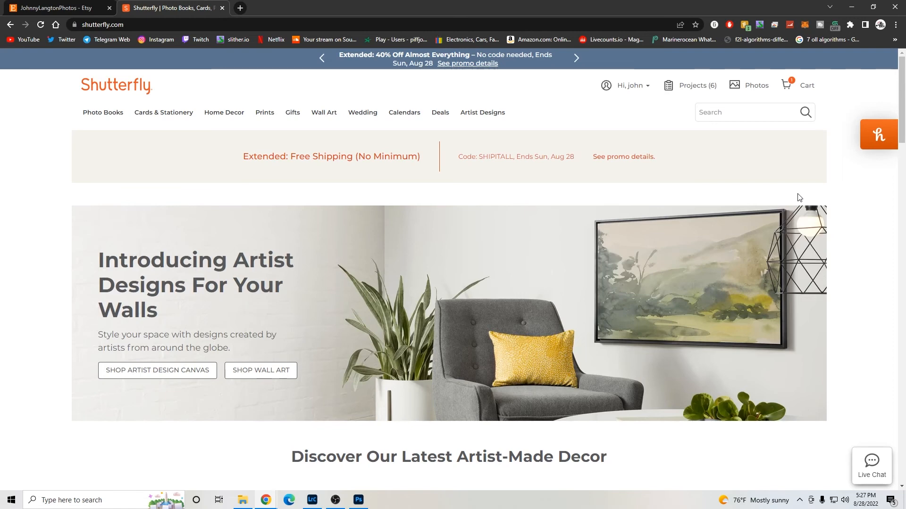
Open the Shutterfly shopping cart and examine the print set's details and the price of the glossy 8x10 print.
mouse_move(413, 106)
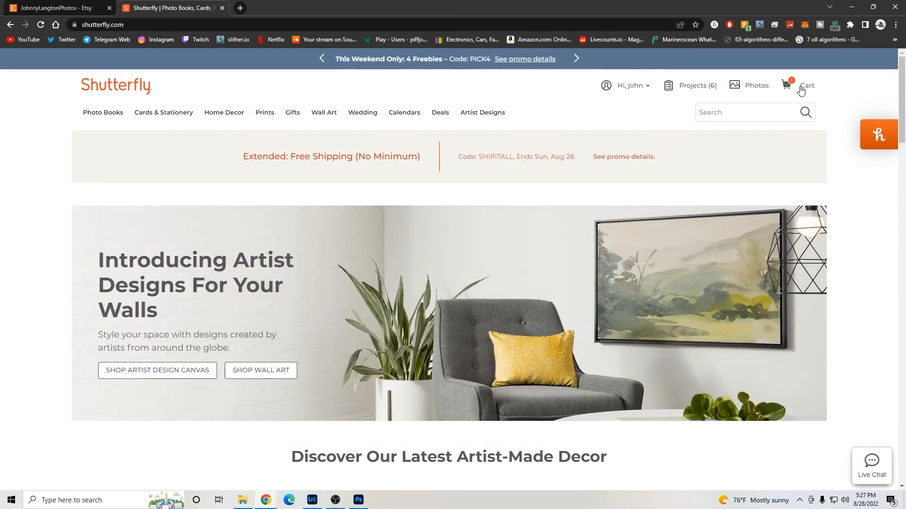
left_click(801, 88)
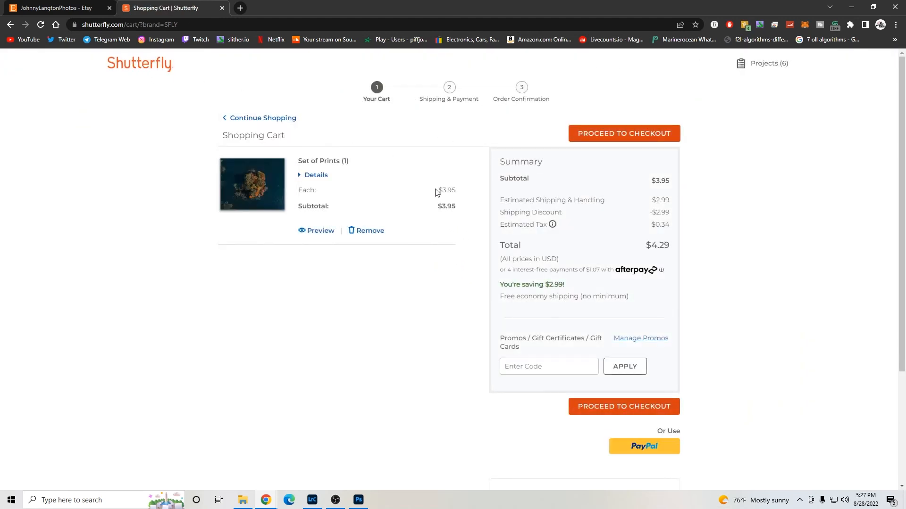
left_click(319, 176)
left_click_drag(304, 202, 341, 199)
left_click(388, 197)
left_click_drag(433, 202, 465, 205)
left_click(465, 204)
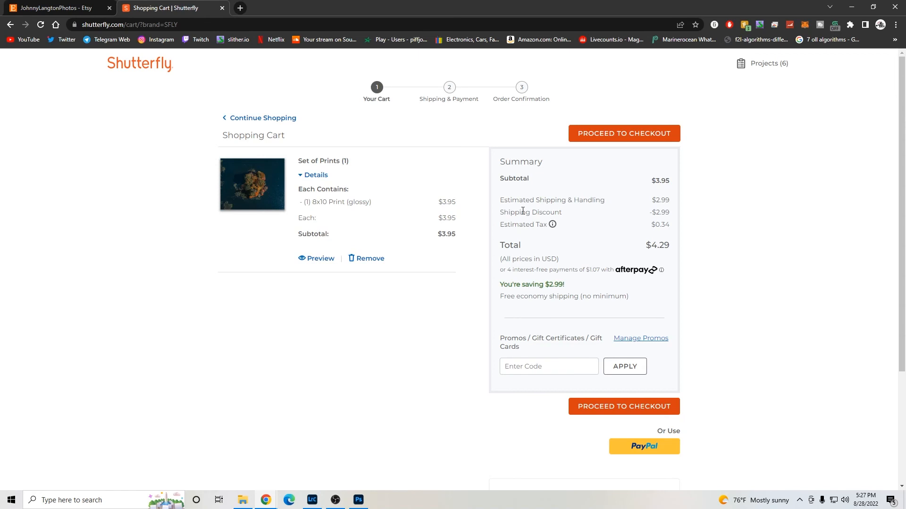
Check the shipping discount and the order total in the cart summary.
left_click_drag(653, 213, 676, 212)
left_click(675, 213)
left_click_drag(647, 245, 691, 243)
left_click(676, 244)
left_click_drag(646, 246, 684, 251)
left_click(666, 246)
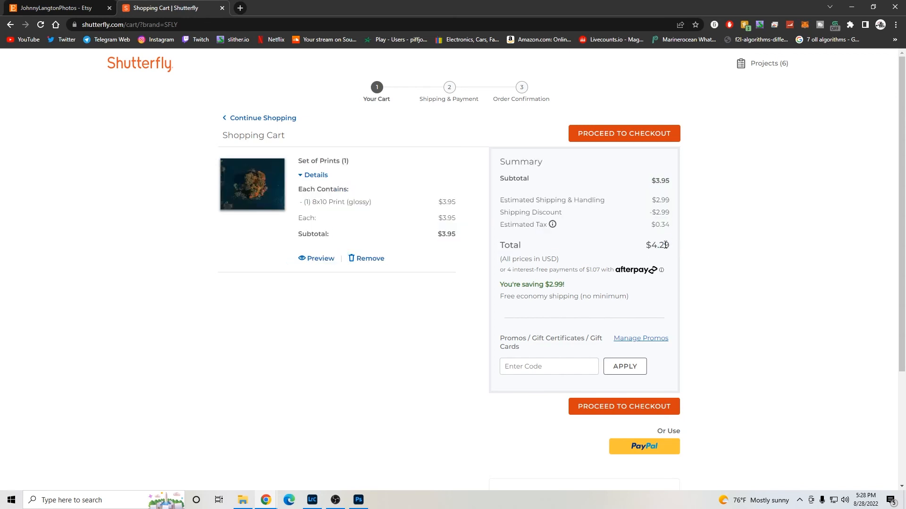